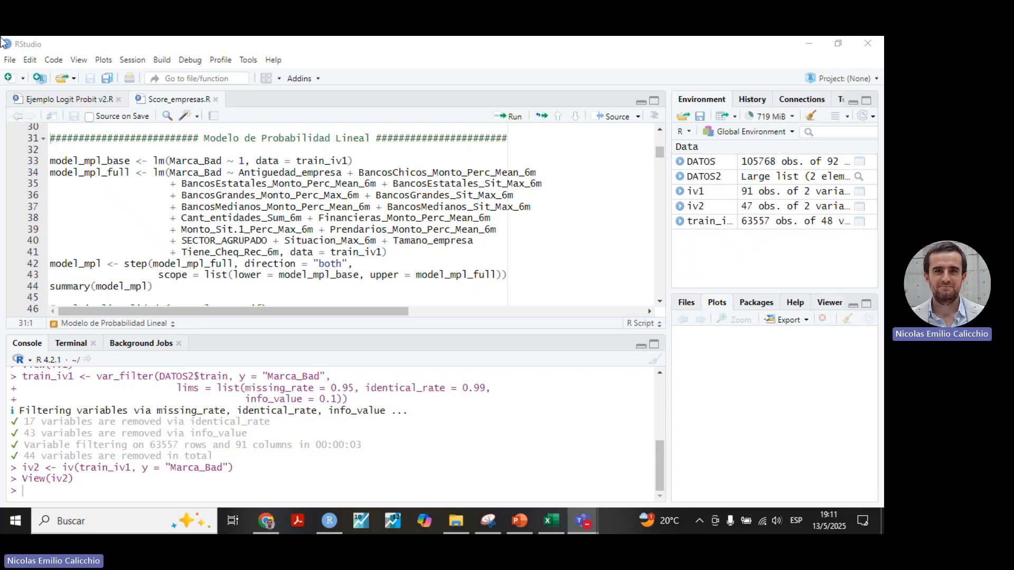
Run the script lines that fit model_mpl_base and model_mpl_full as linear models on train_iv1.
left_click_drag(188, 220, 306, 219)
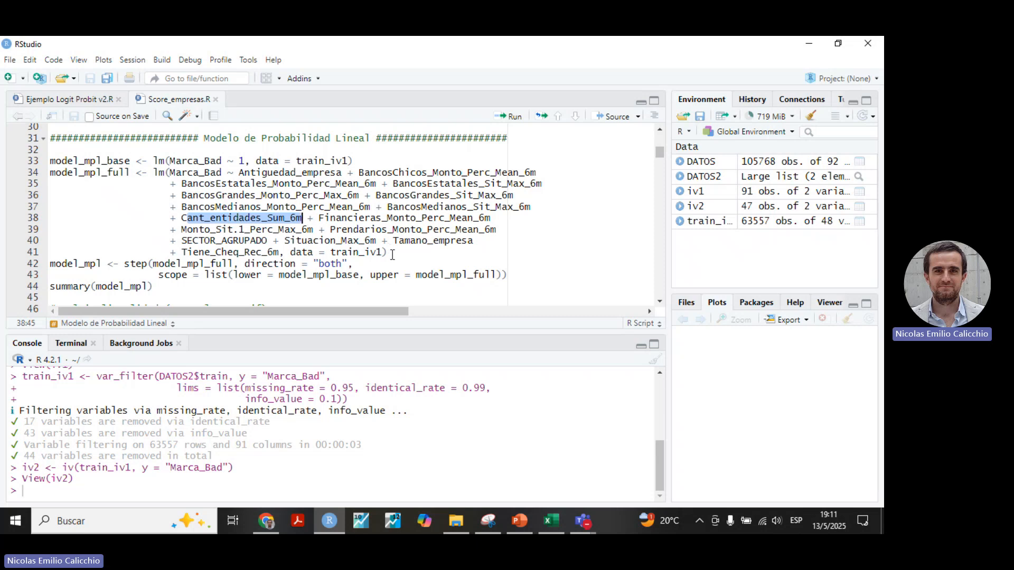
left_click(386, 162)
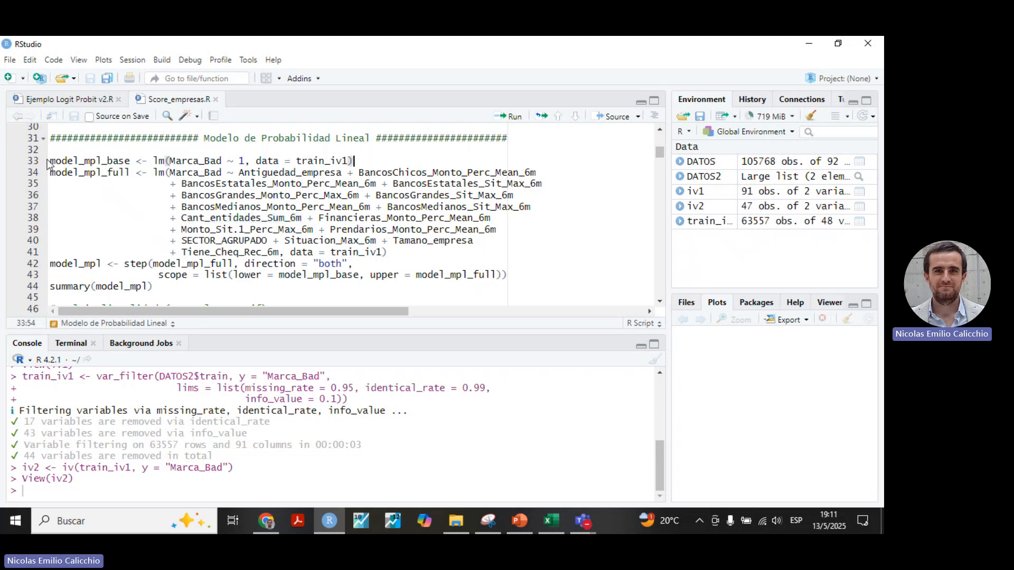
left_click_drag(50, 161, 375, 161)
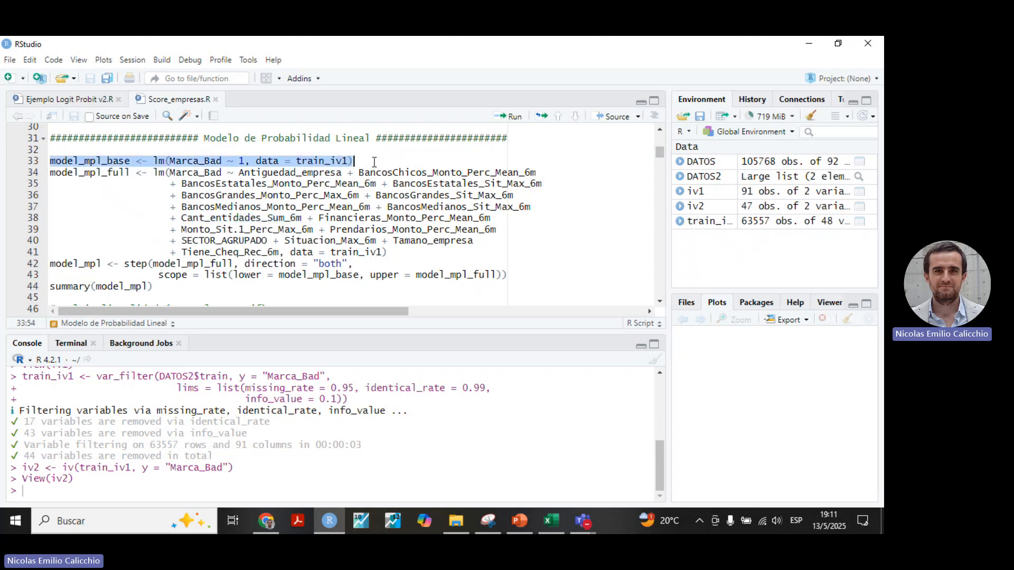
left_click(375, 162)
left_click(510, 116)
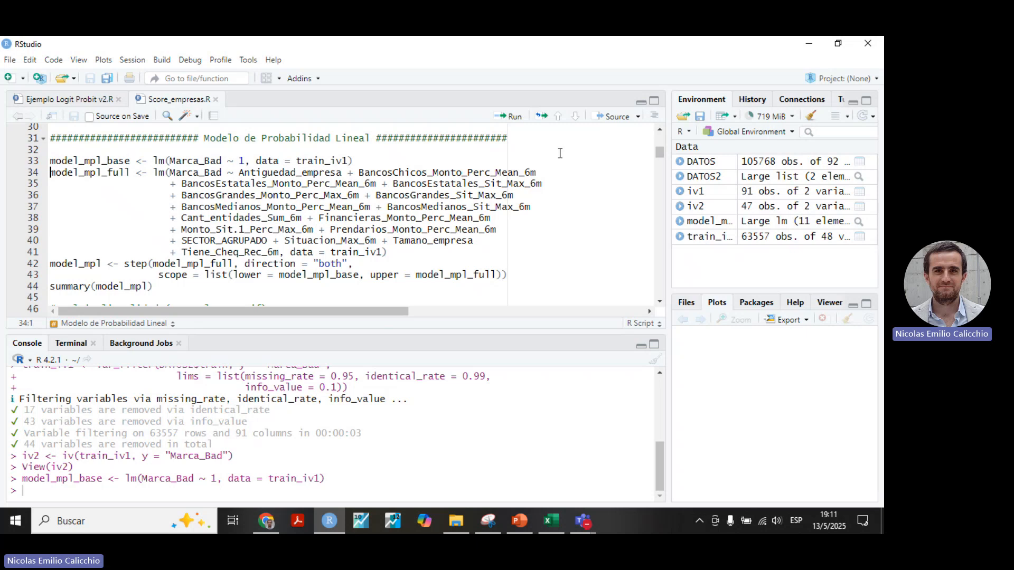
left_click(514, 117)
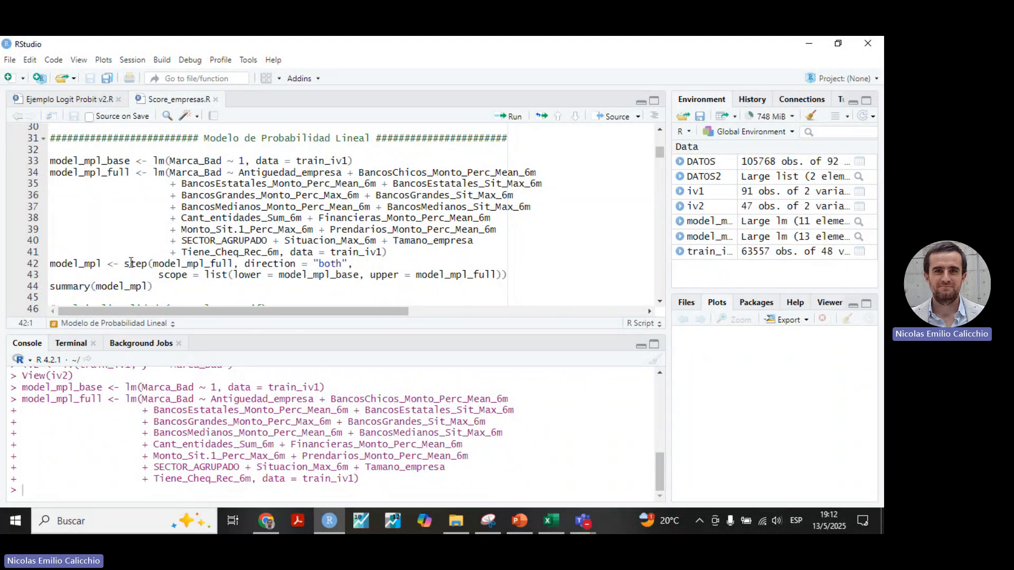
Examine the starting model and the direction options of the step() call that defines model_mpl.
mouse_move(131, 263)
double_click(138, 265)
double_click(178, 263)
double_click(331, 264)
mouse_move(150, 262)
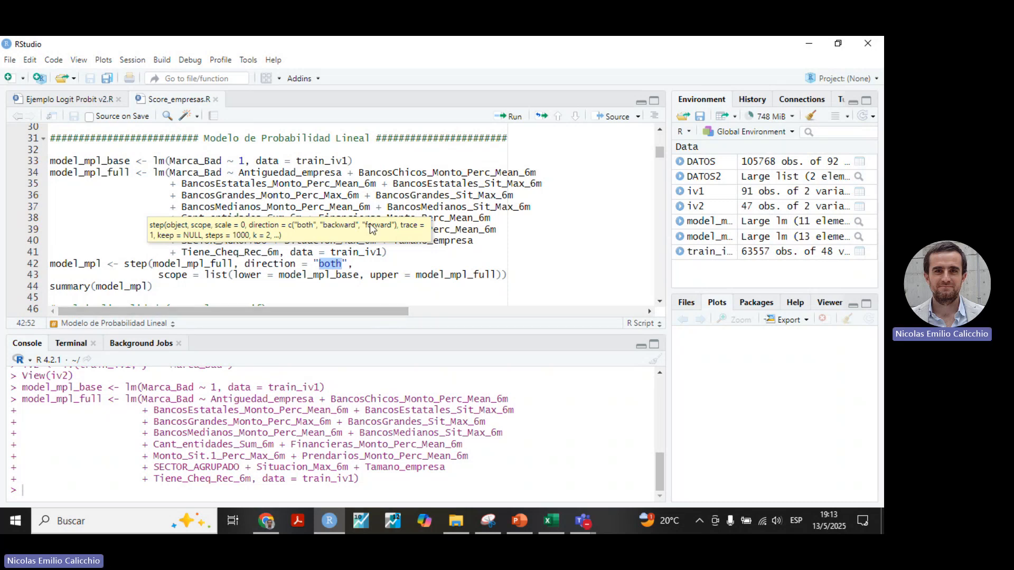
left_click(374, 265)
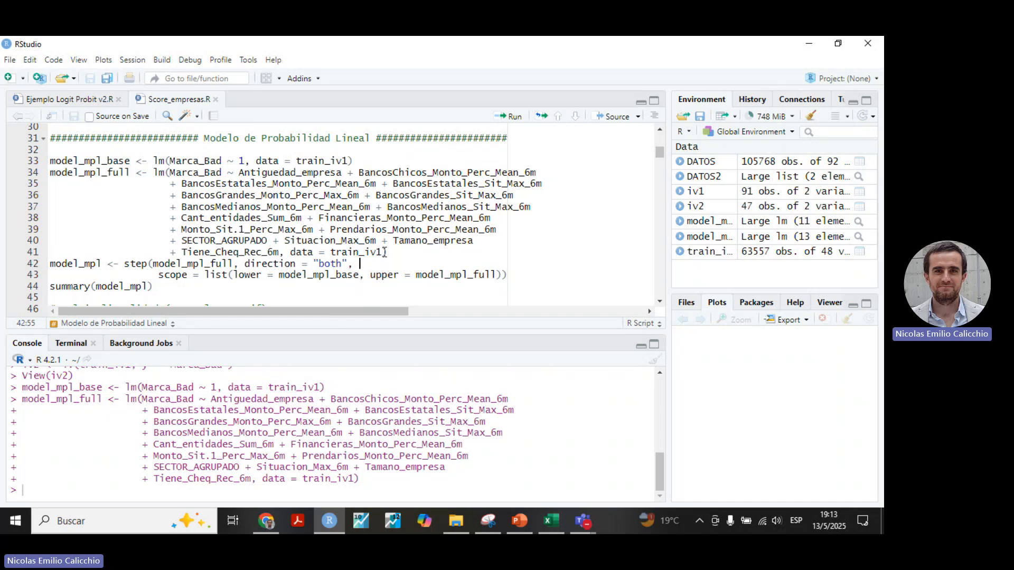
left_click(528, 276)
double_click(195, 264)
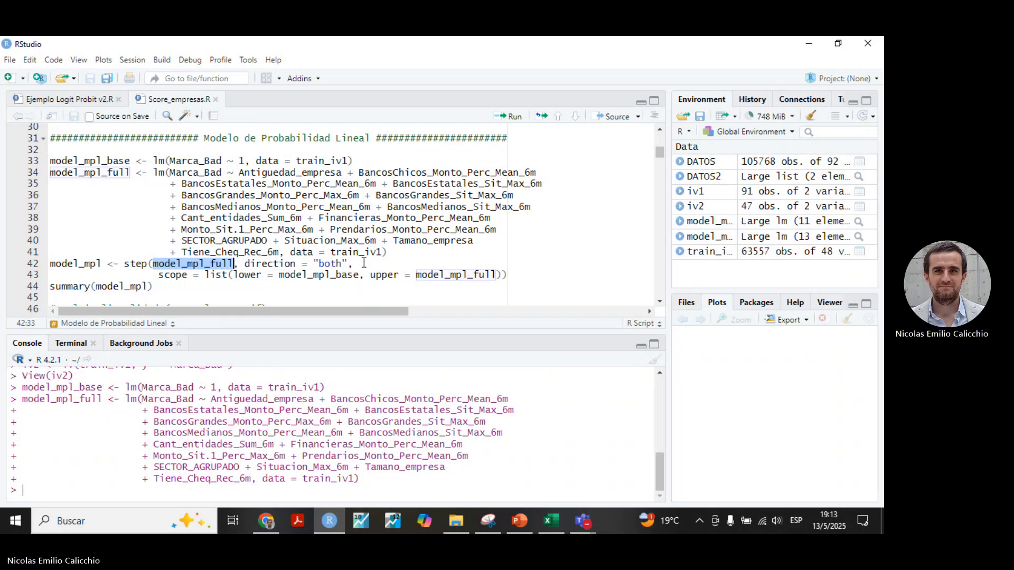
left_click_drag(250, 264, 355, 265)
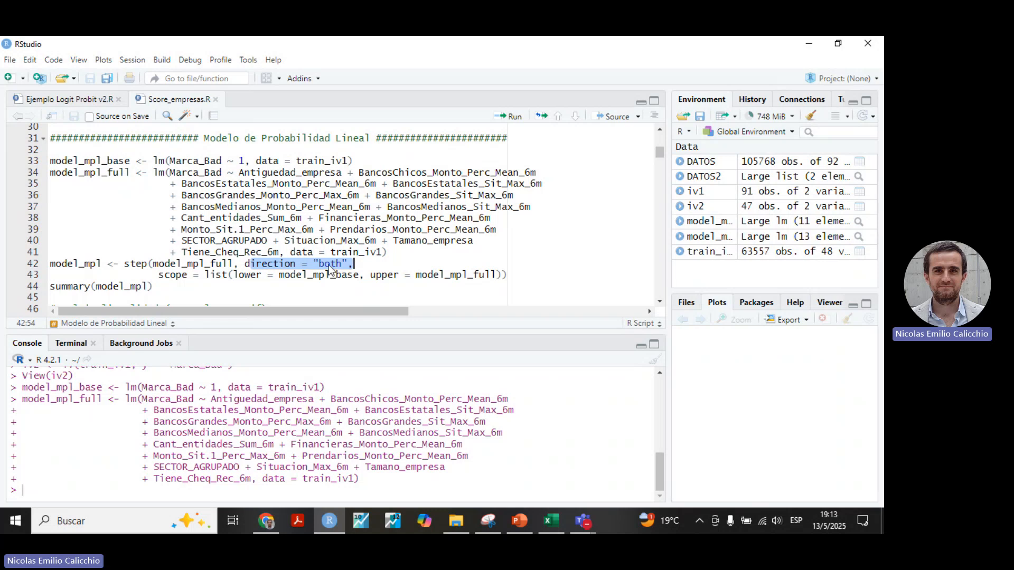
double_click(189, 262)
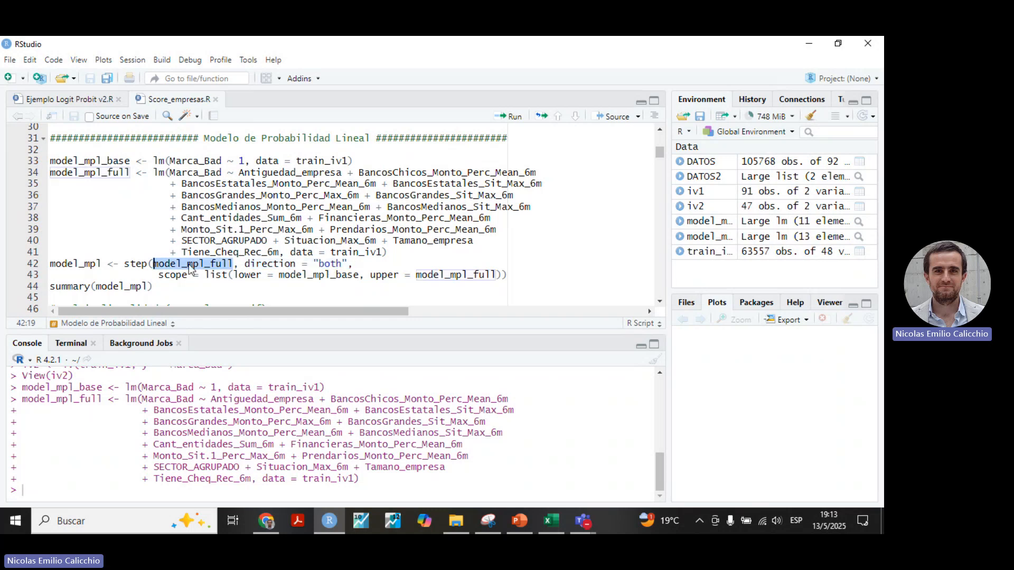
double_click(108, 161)
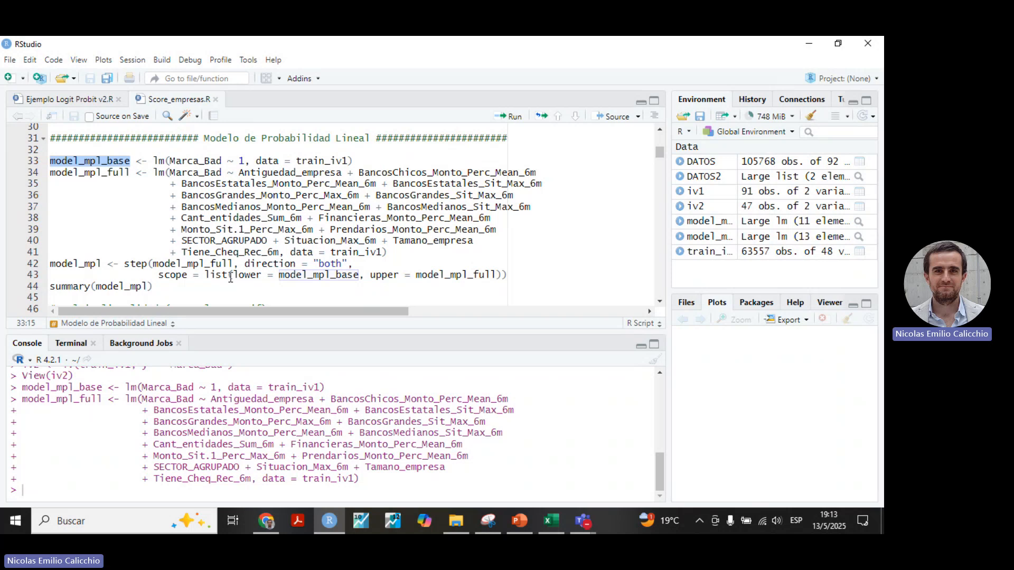
Examine the scope argument's lower and upper models and the formula of model_mpl_full.
left_click_drag(159, 275, 501, 275)
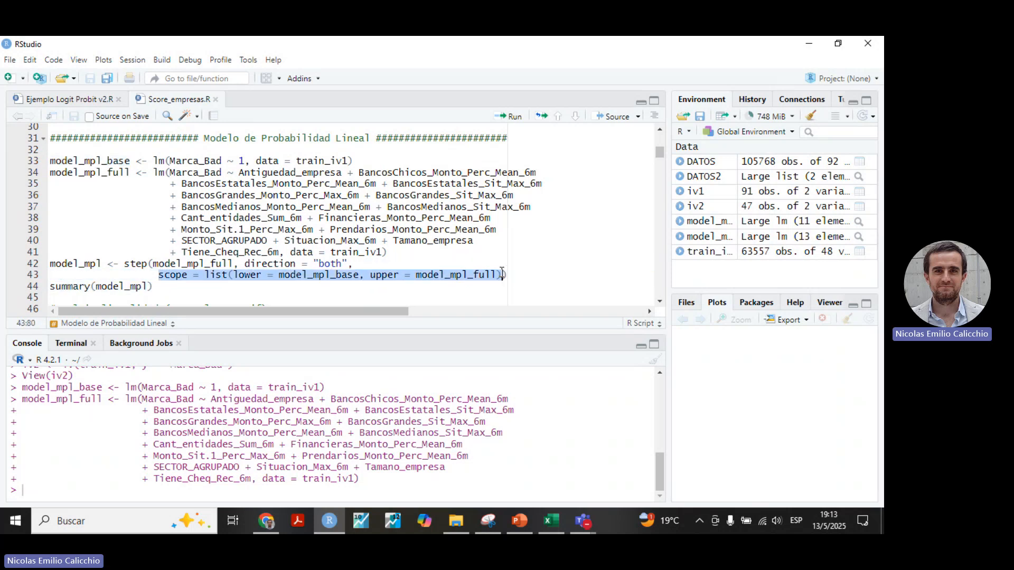
left_click(298, 277)
double_click(297, 276)
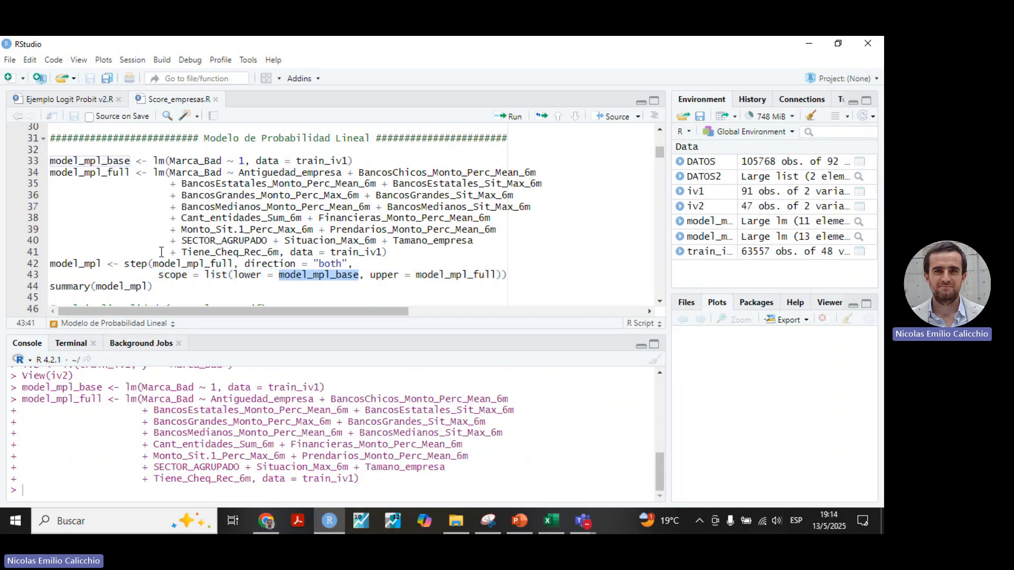
double_click(444, 273)
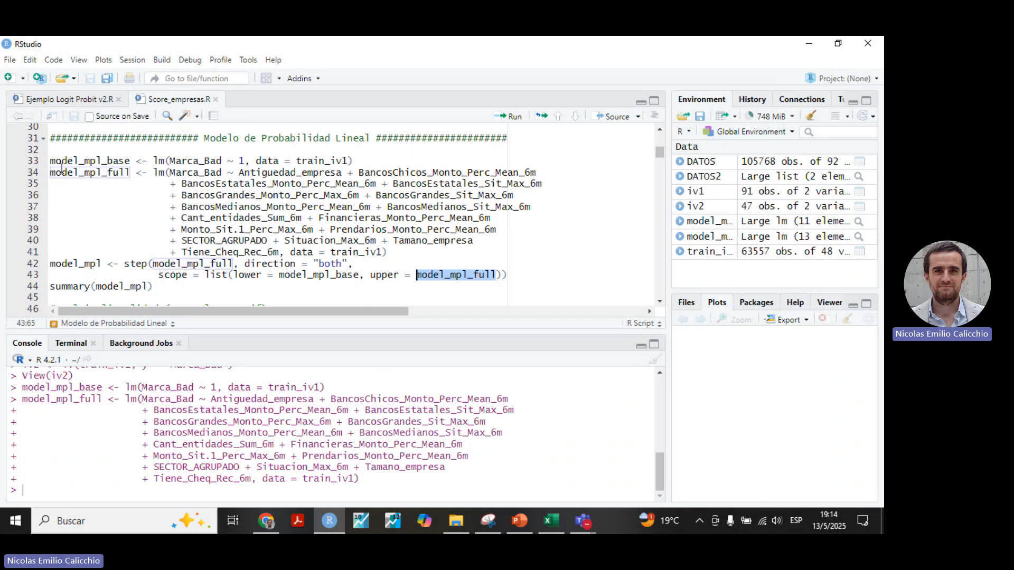
double_click(80, 173)
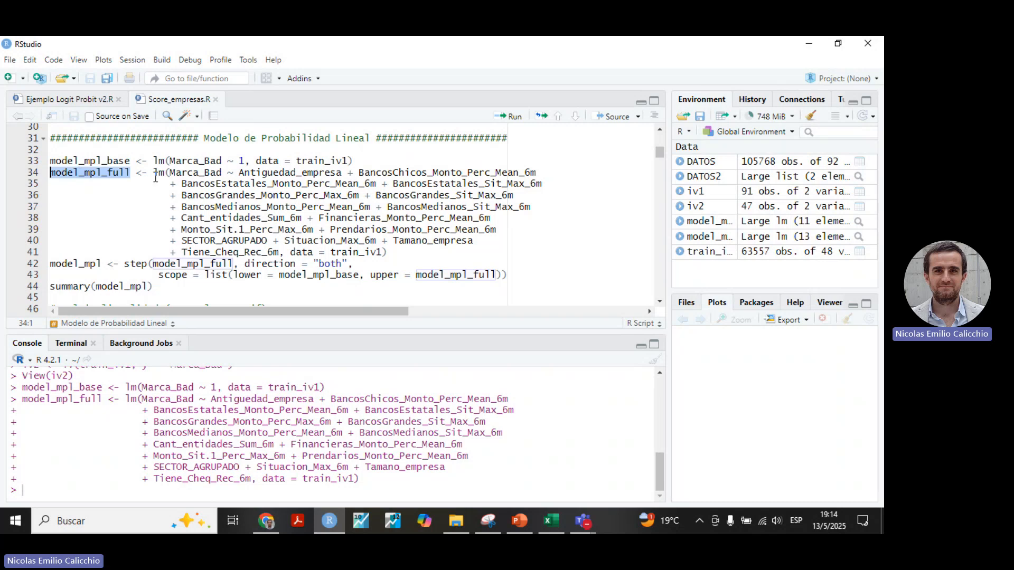
left_click(239, 173)
left_click_drag(239, 173, 279, 251)
Run the stepwise selection that builds model_mpl in both directions and review its AIC steps in the console.
left_click(533, 276)
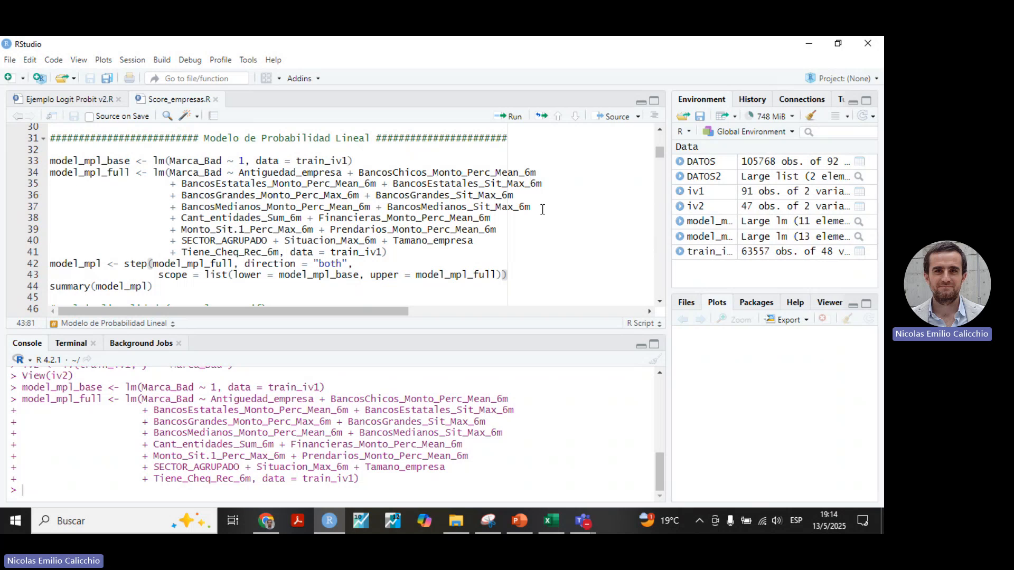
left_click(515, 116)
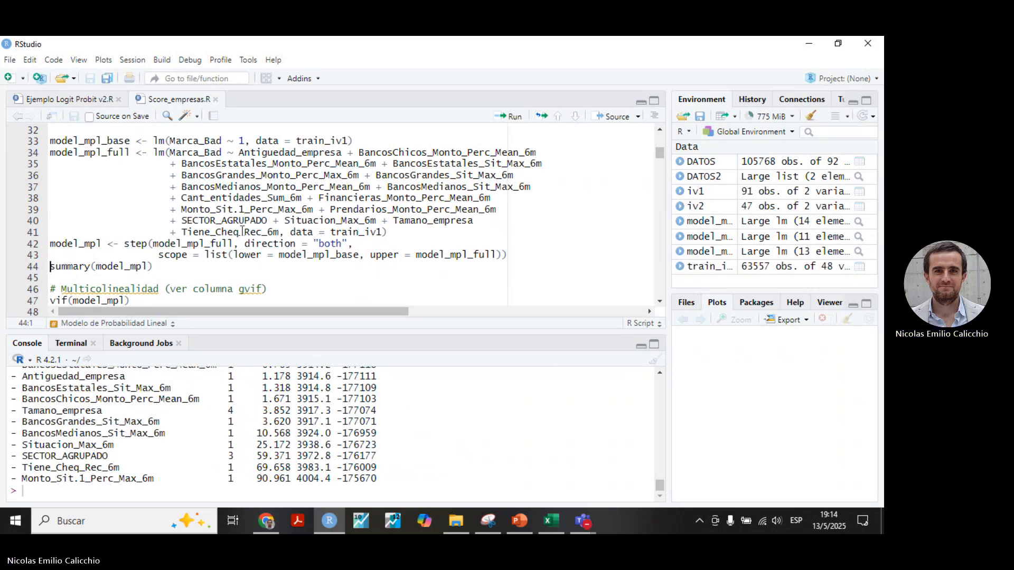
scroll(357, 418, "up", 5)
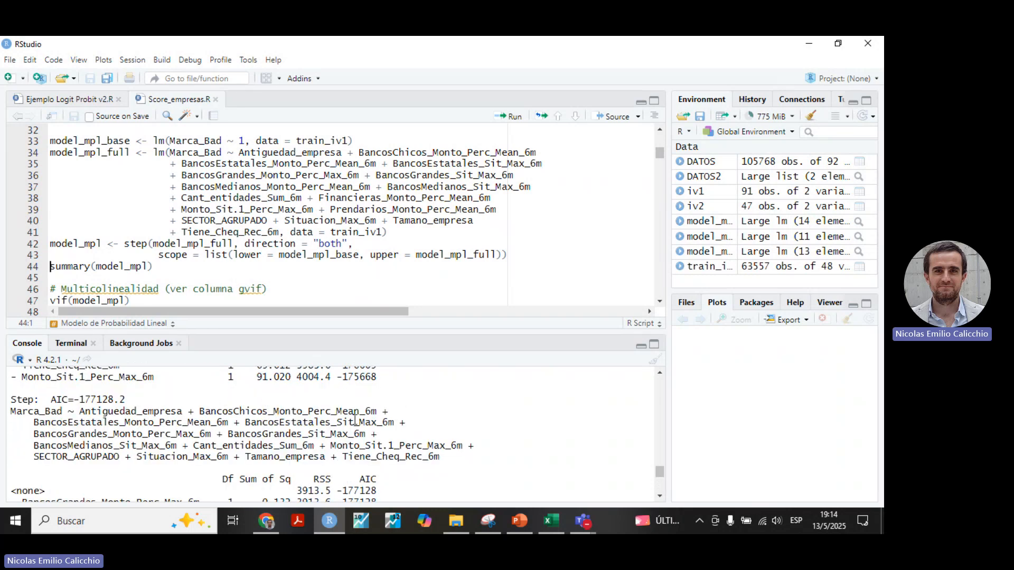
scroll(357, 419, "up", 3)
scroll(349, 418, "down", 5)
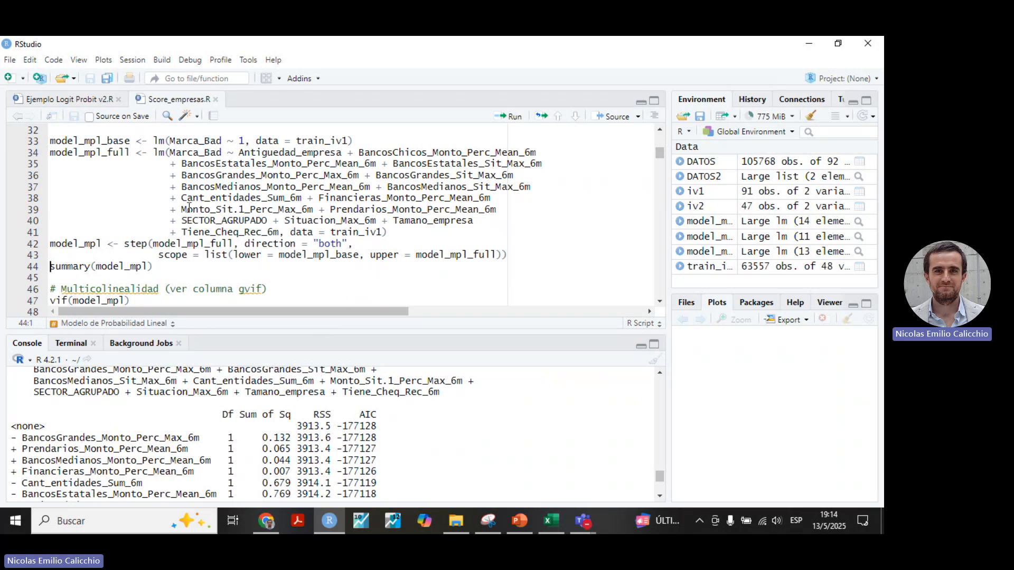
Run summary(model_mpl) and enlarge the console to show the full coefficient table.
left_click(512, 115)
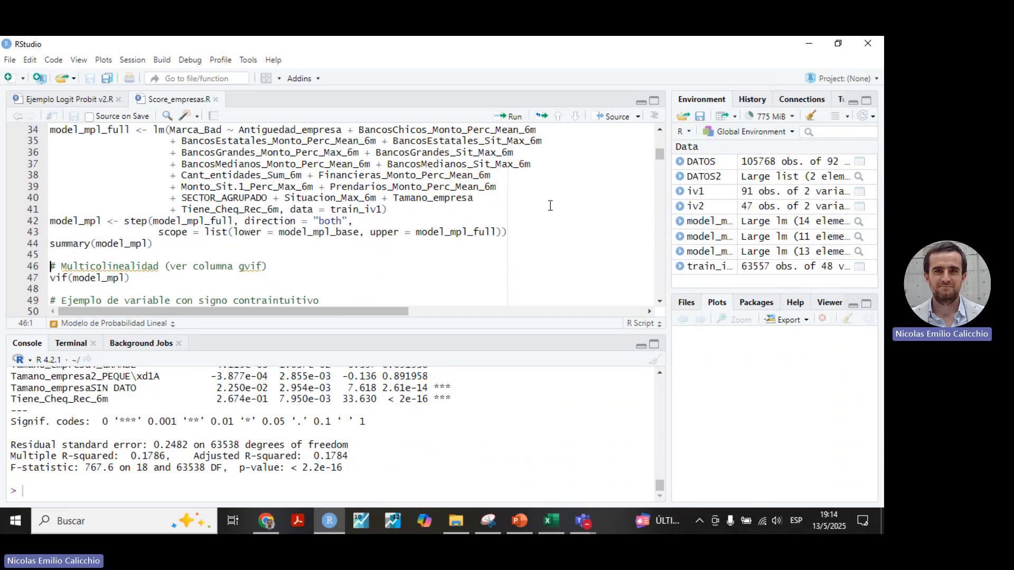
left_click(654, 344)
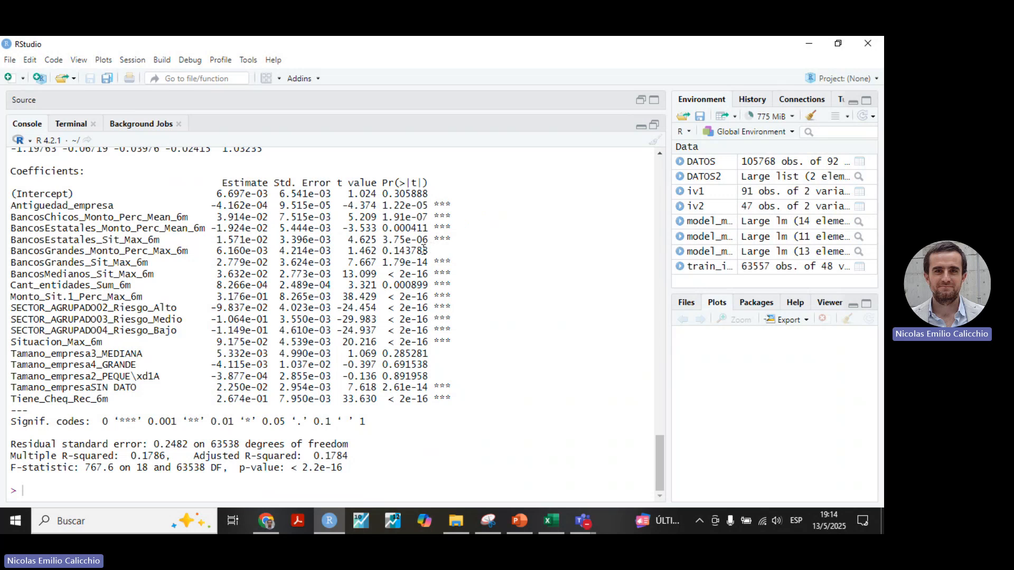
Examine the estimates and significance of BancosGrandes_Monto_Perc_Max_6m, the SECTOR_AGRUPADO categories and the Tamano_empresa categories.
left_click_drag(216, 256, 446, 250)
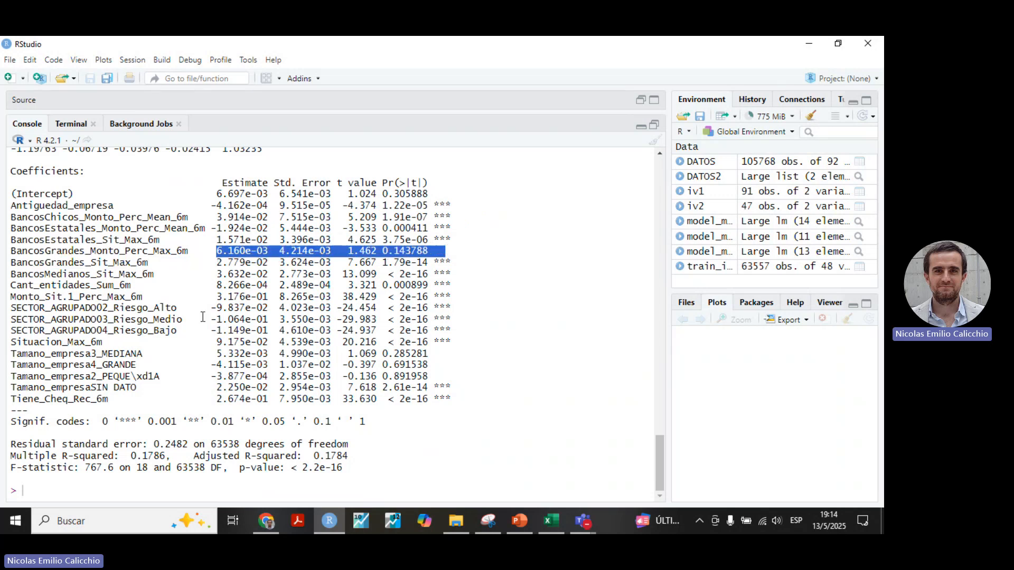
left_click_drag(120, 308, 287, 324)
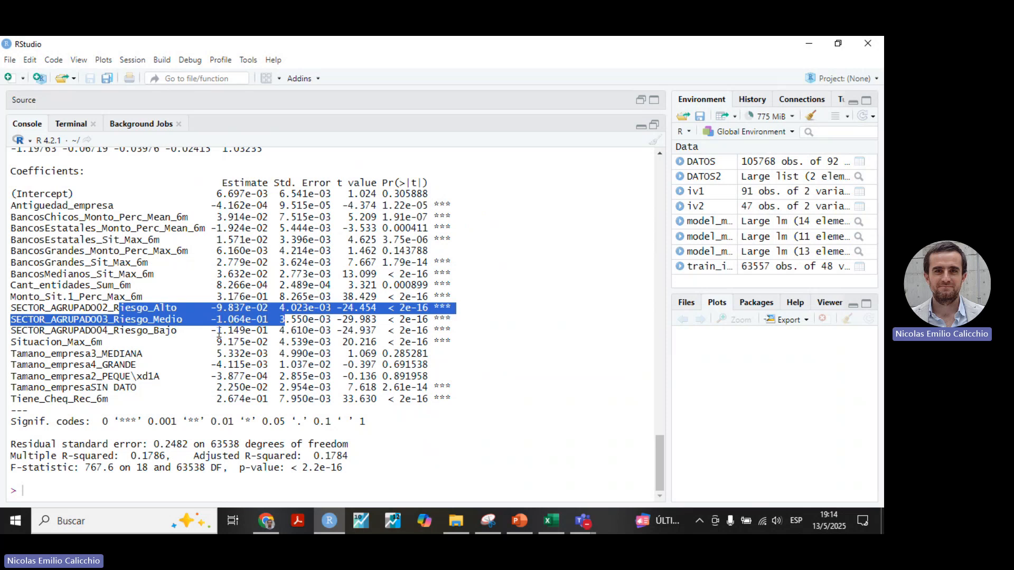
left_click(187, 313)
left_click_drag(187, 307, 23, 308)
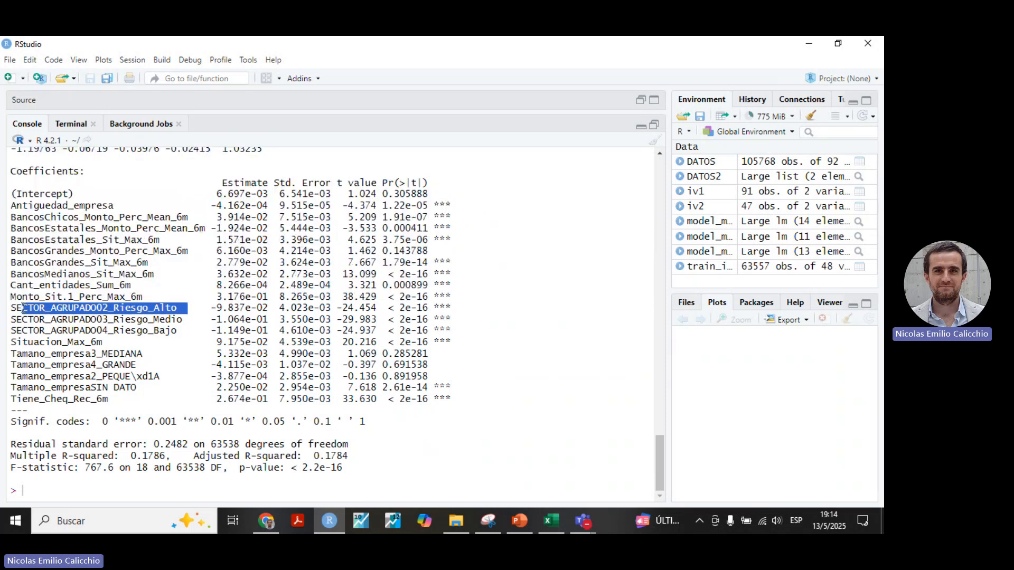
left_click(189, 308)
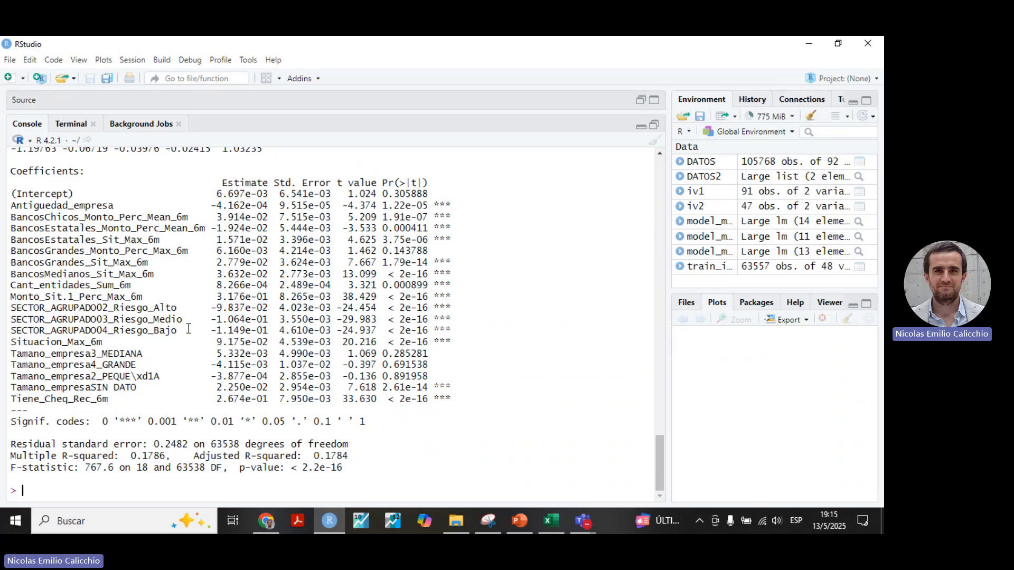
left_click_drag(189, 328, 11, 307)
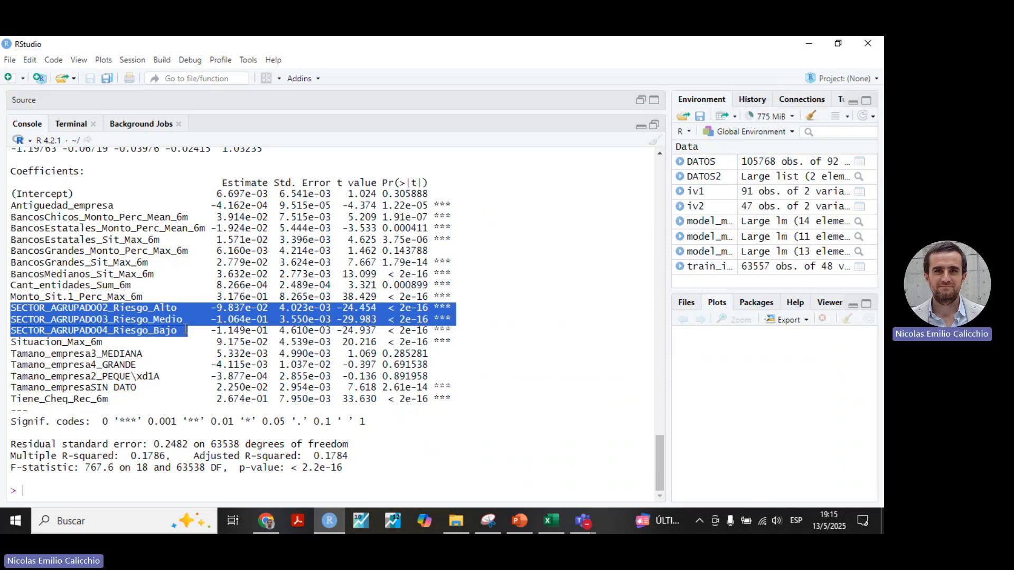
left_click_drag(34, 353, 483, 385)
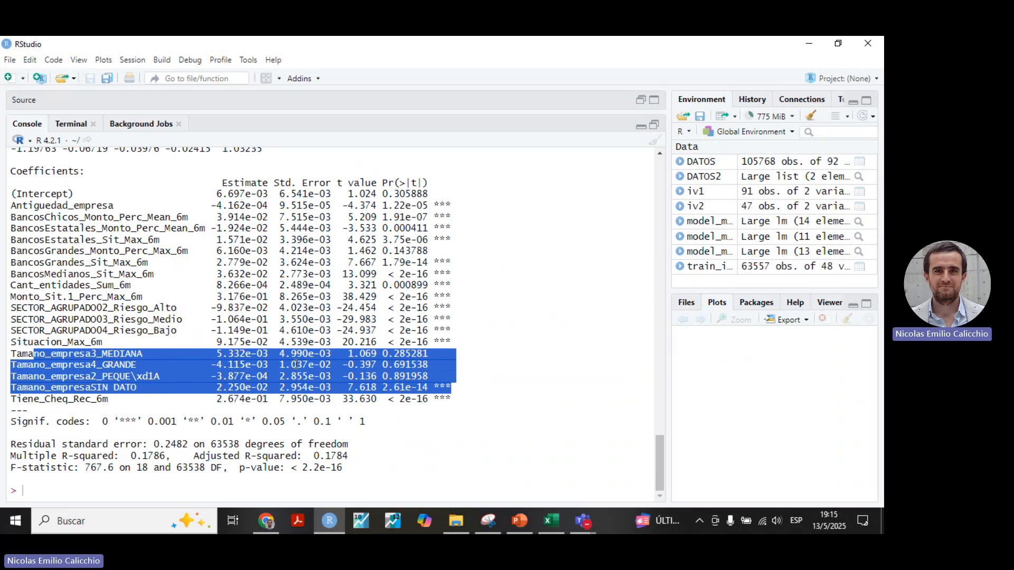
left_click(465, 396)
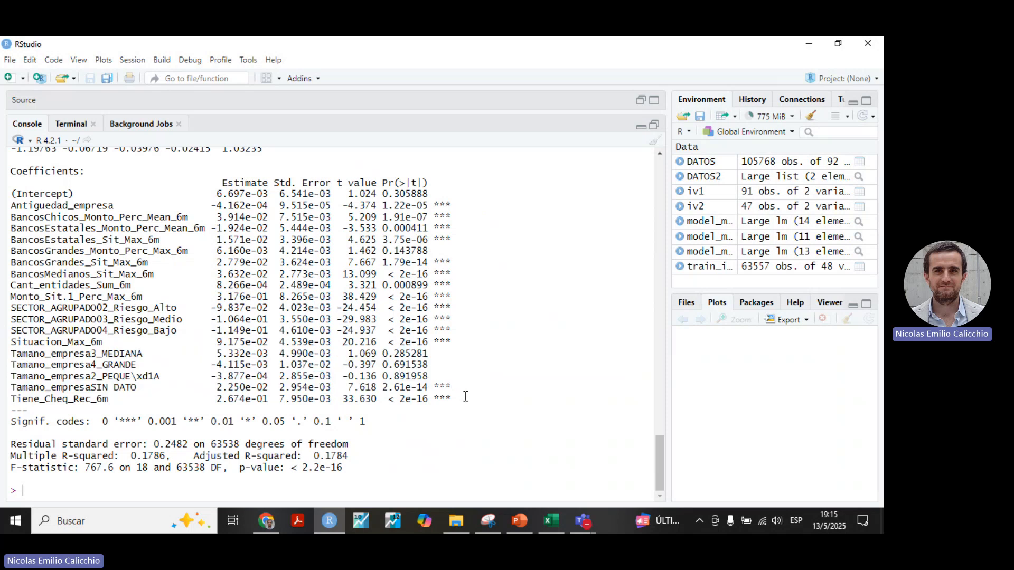
left_click_drag(459, 387, 11, 391)
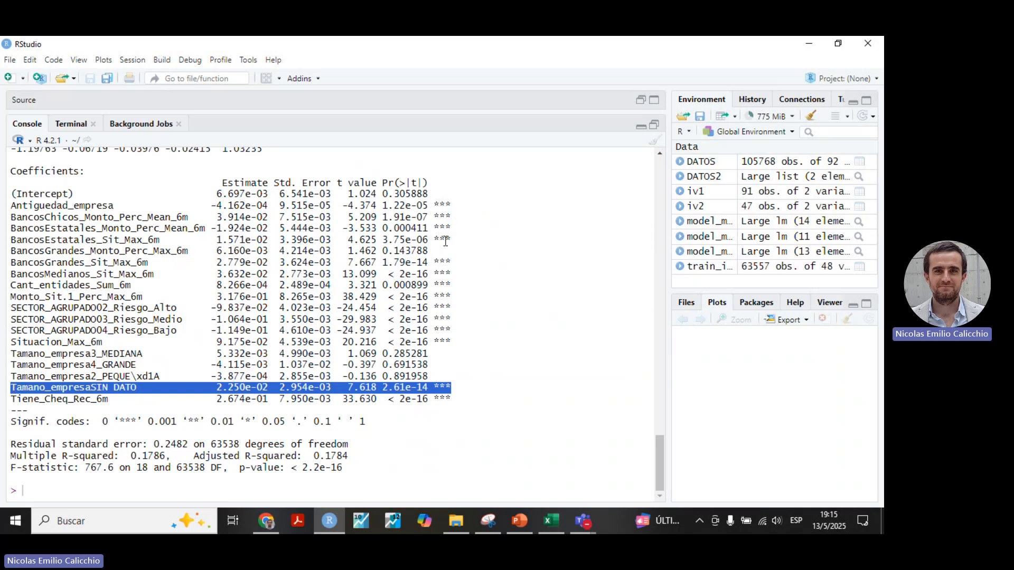
left_click_drag(434, 250, 9, 250)
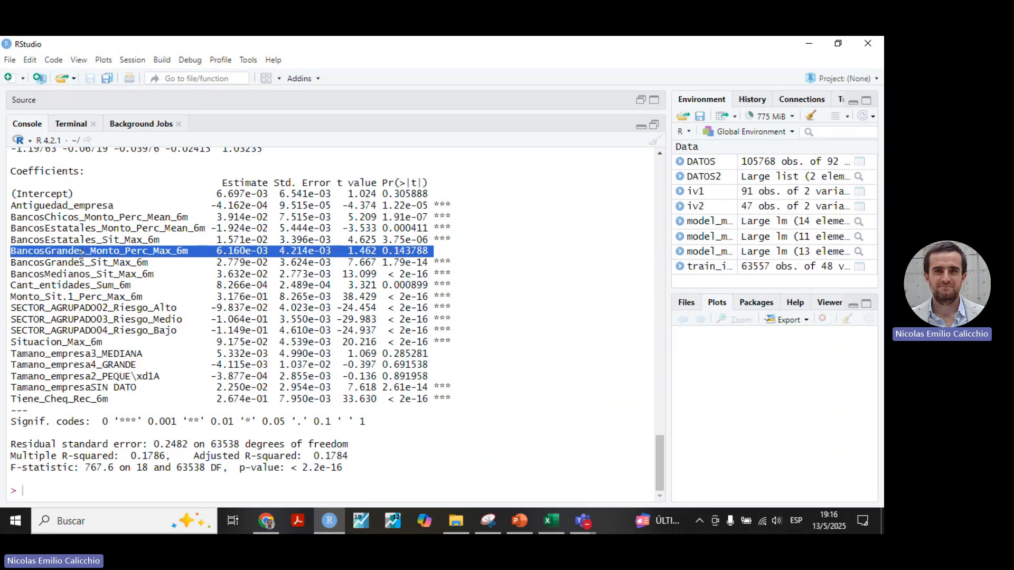
left_click_drag(89, 253, 11, 252)
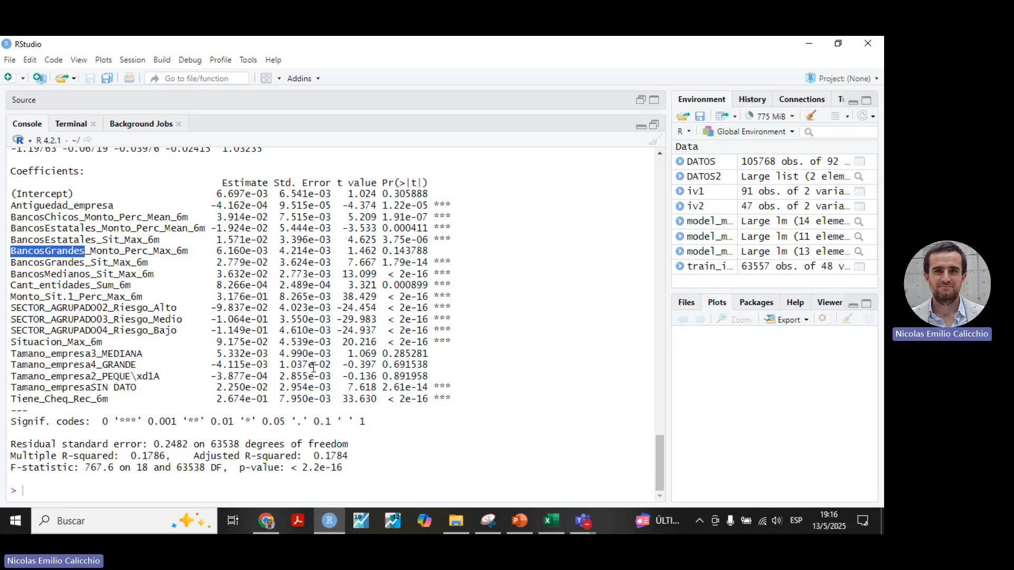
Restore the split view of script and console, and run vif(model_mpl) to check multicollinearity.
left_click(654, 125)
scroll(151, 252, "down", 3)
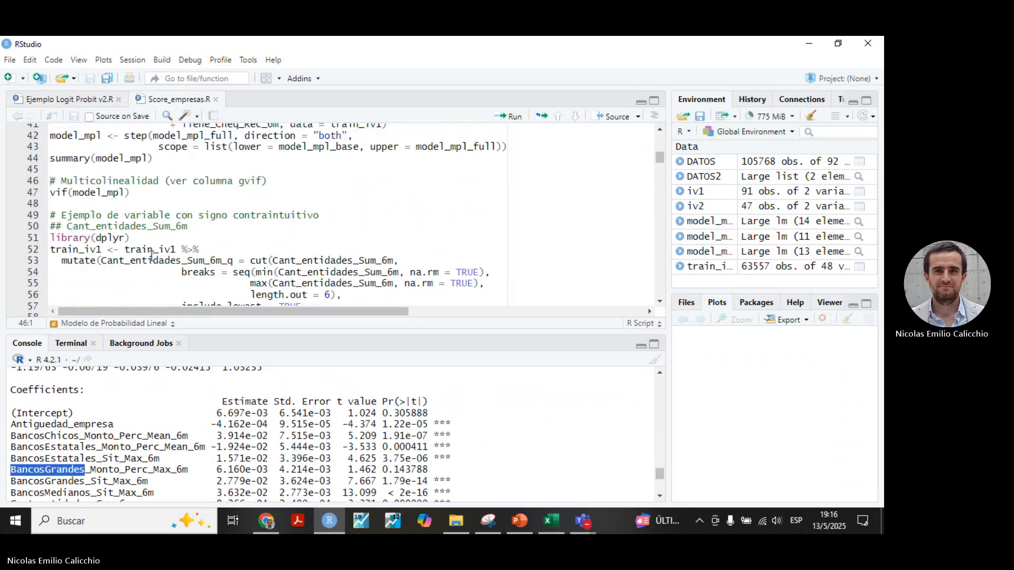
scroll(147, 247, "up", 3)
scroll(147, 247, "down", 3)
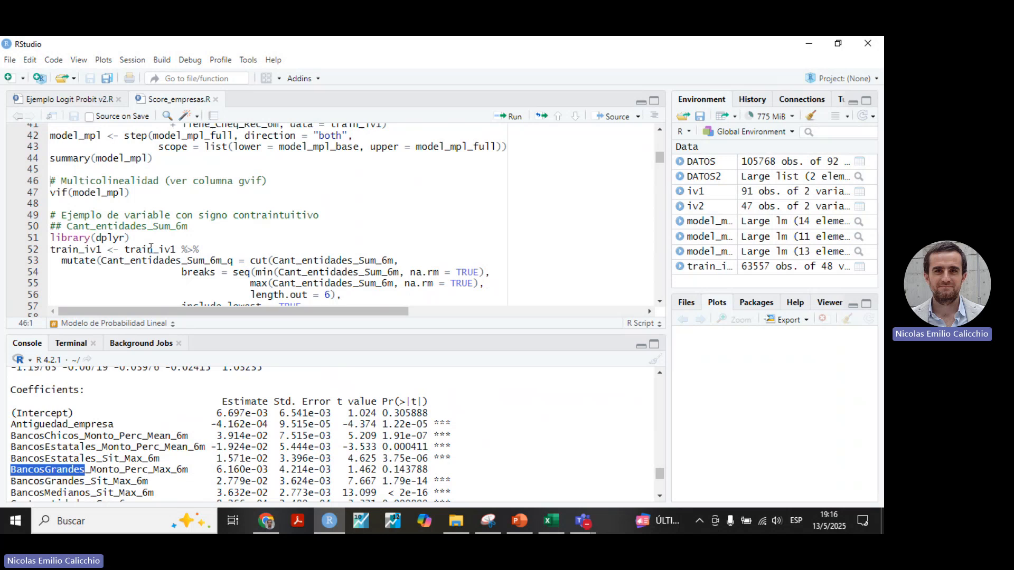
left_click(151, 193)
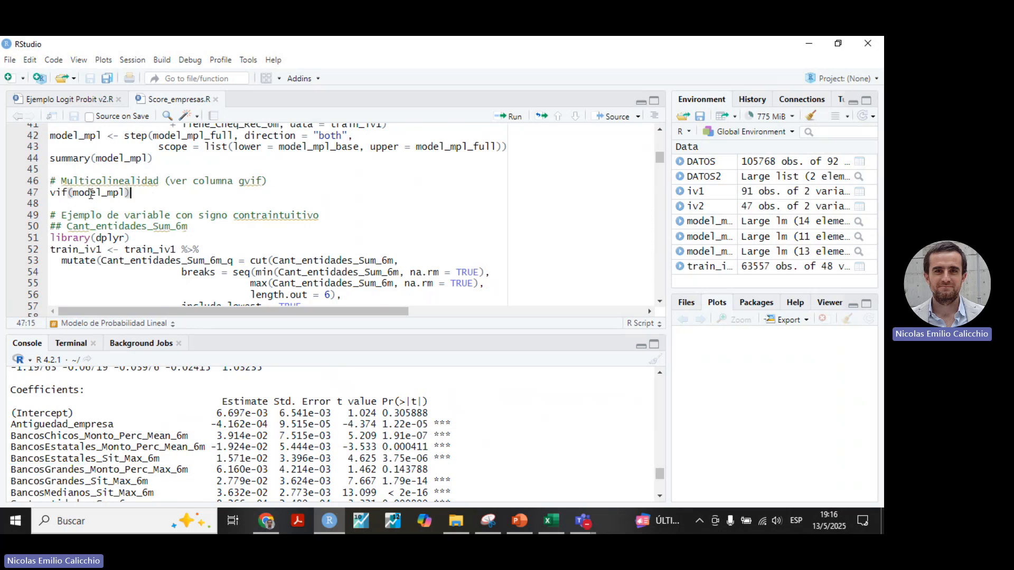
left_click(510, 116)
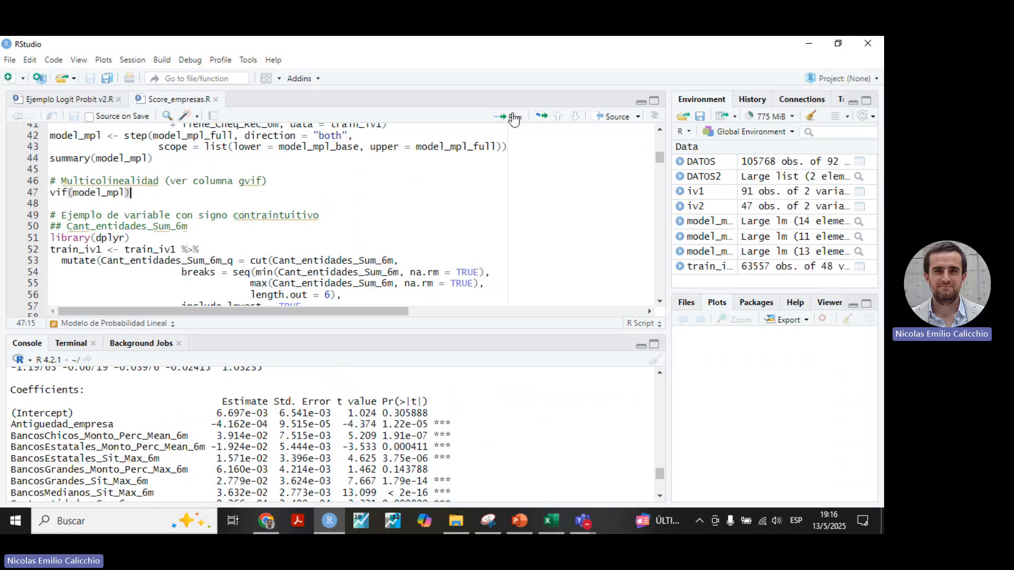
Enlarge the console and examine the gvif column of the vif(model_mpl) output for multicollinearity.
left_click(654, 343)
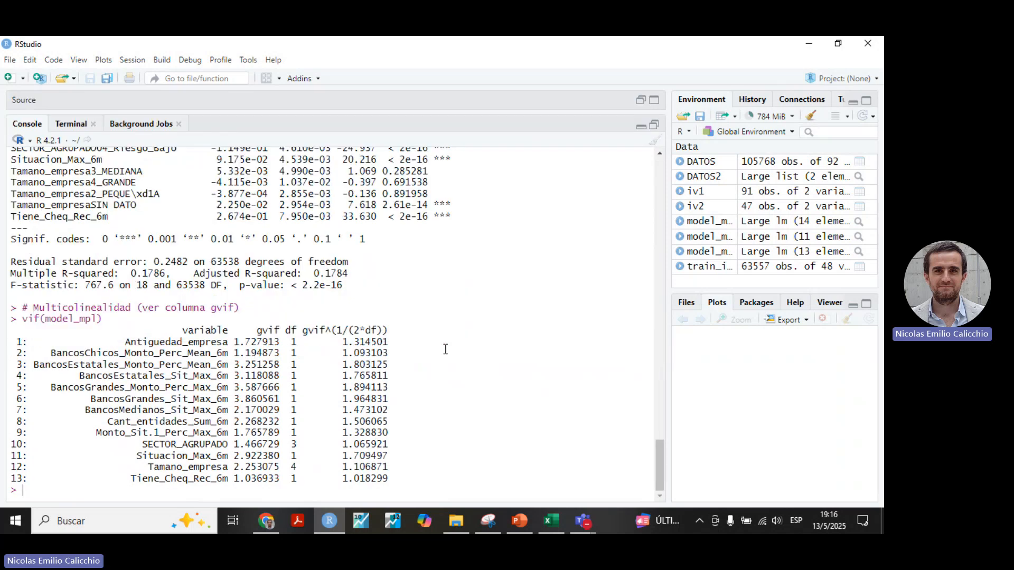
left_click_drag(107, 341, 237, 392)
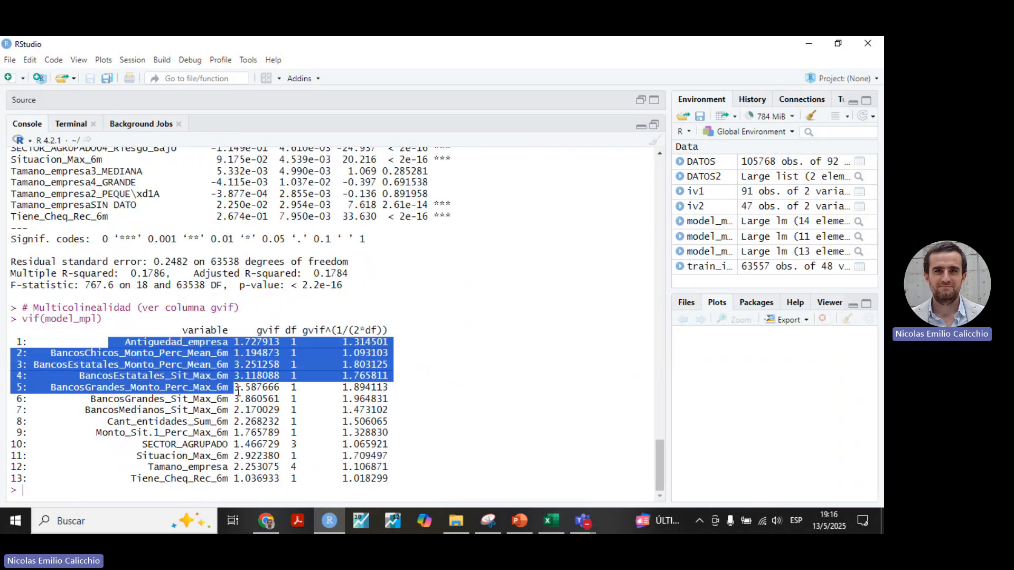
left_click(257, 331)
mouse_move(257, 330)
left_mouse_down()
mouse_move(249, 388)
mouse_move(251, 342)
left_mouse_up()
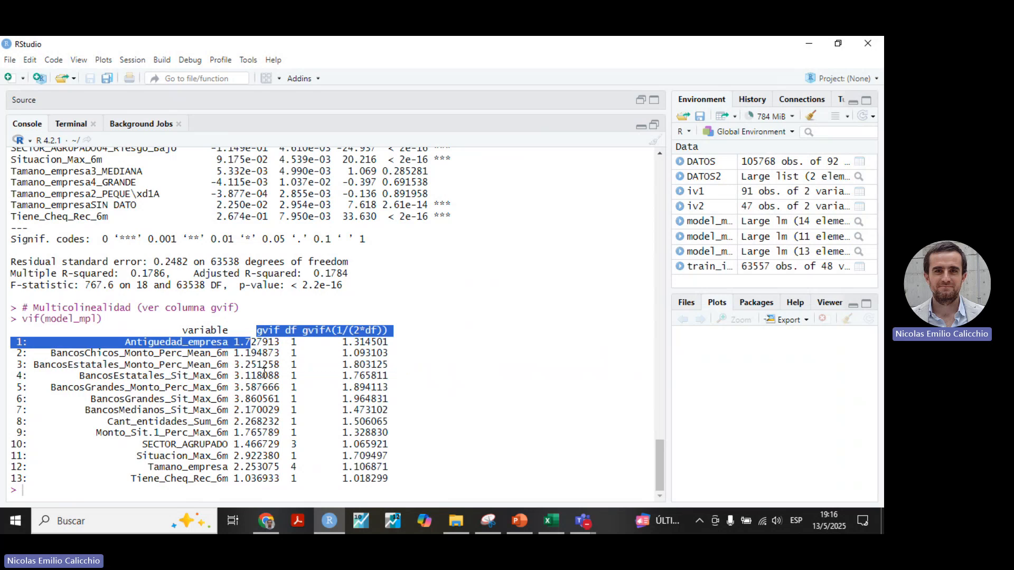
Restore the split view and review the script's Cant_entidades_Sum_6m example and the model_mpl_full formula.
left_click(653, 125)
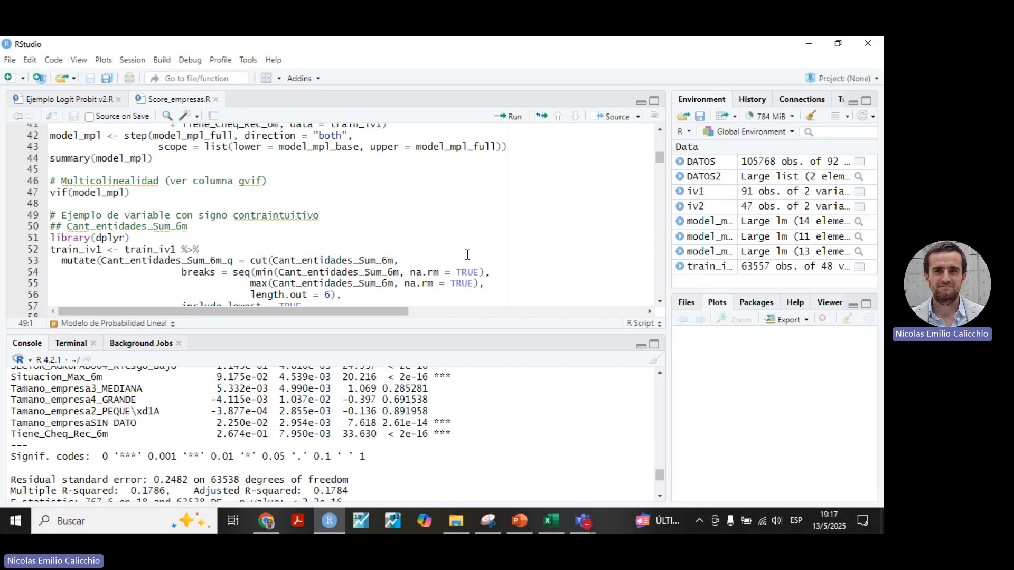
scroll(189, 233, "down", 1)
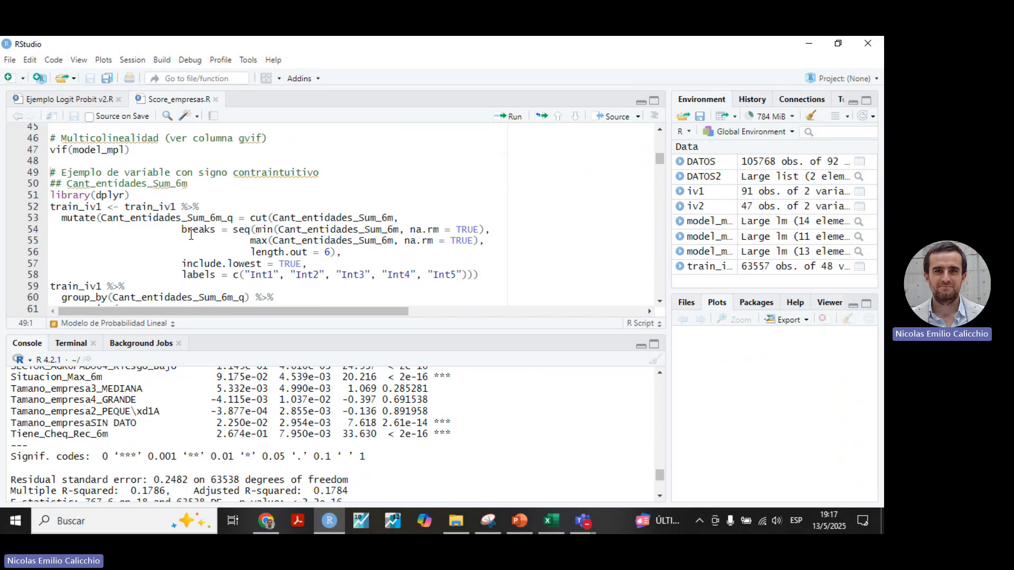
scroll(228, 227, "down", 1)
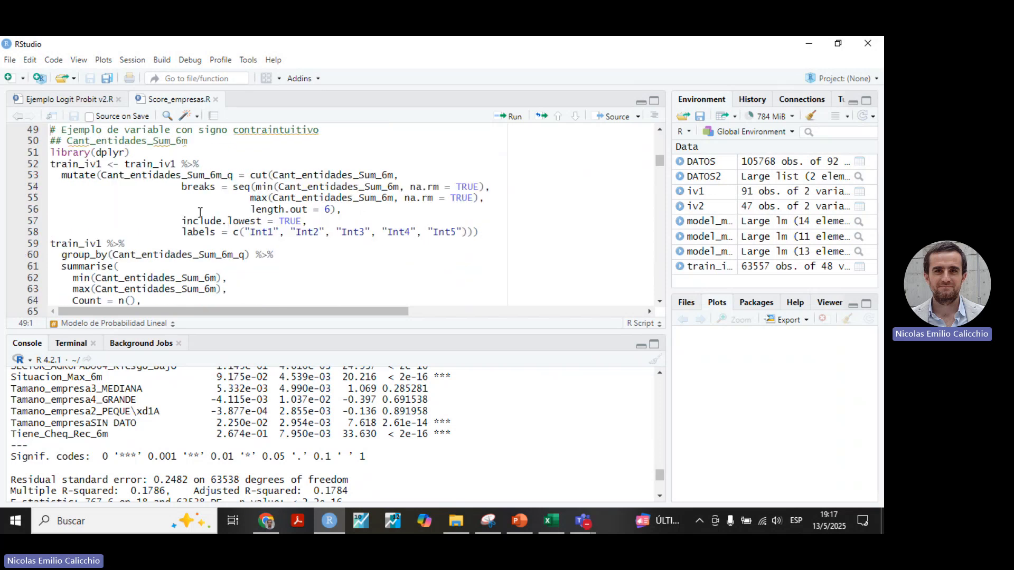
scroll(200, 212, "up", 2)
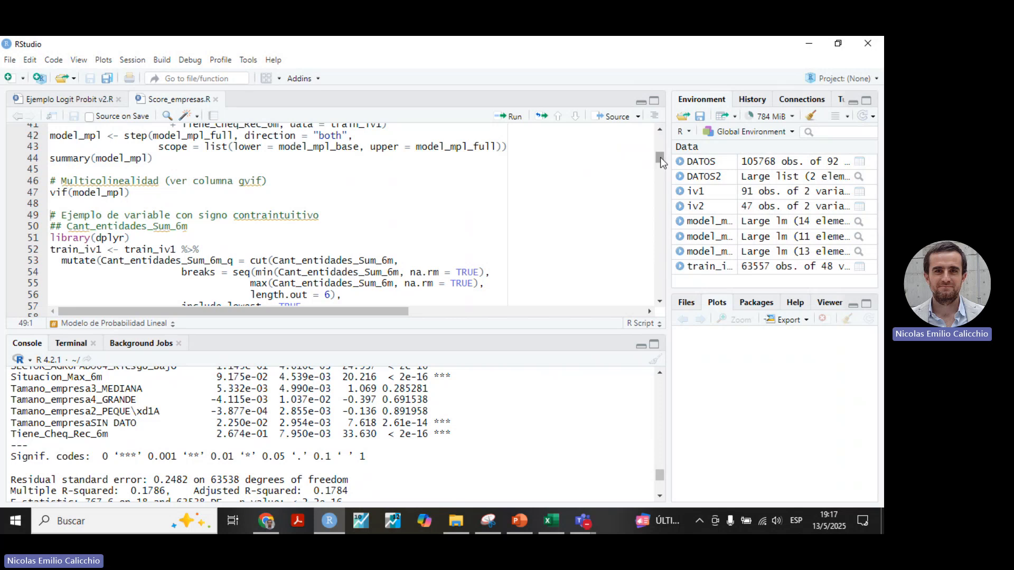
scroll(409, 211, "up", 3)
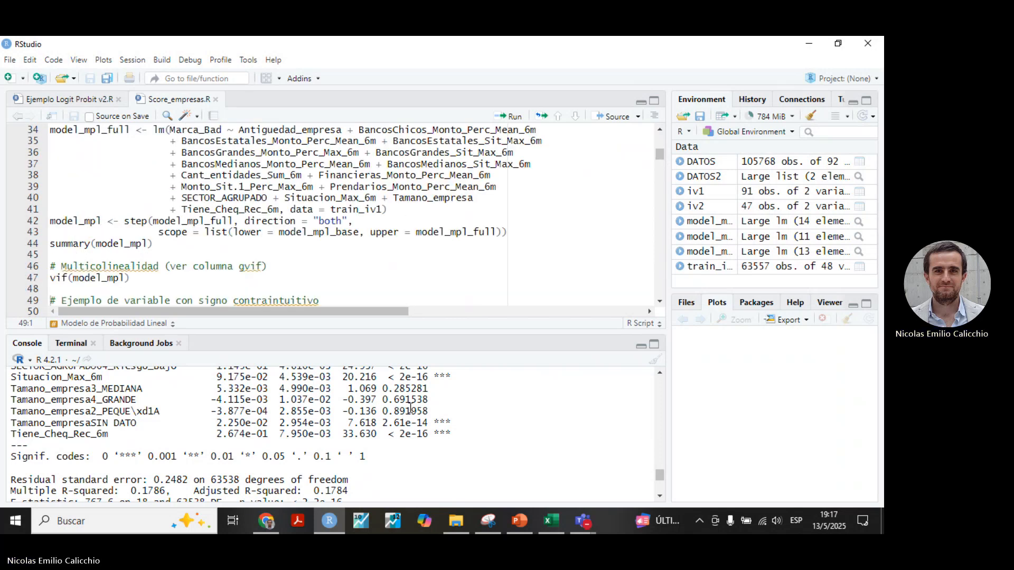
Enlarge the console and examine the Cant_entidades_Sum_6m estimate in the summary(model_mpl) coefficient table.
left_click(653, 344)
scroll(343, 258, "up", 8)
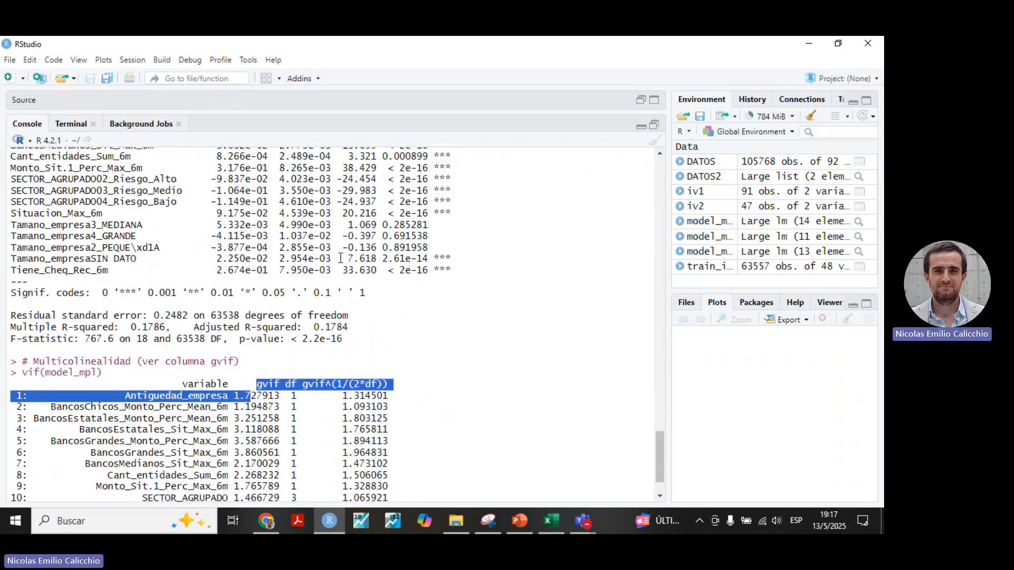
scroll(252, 294, "down", 8)
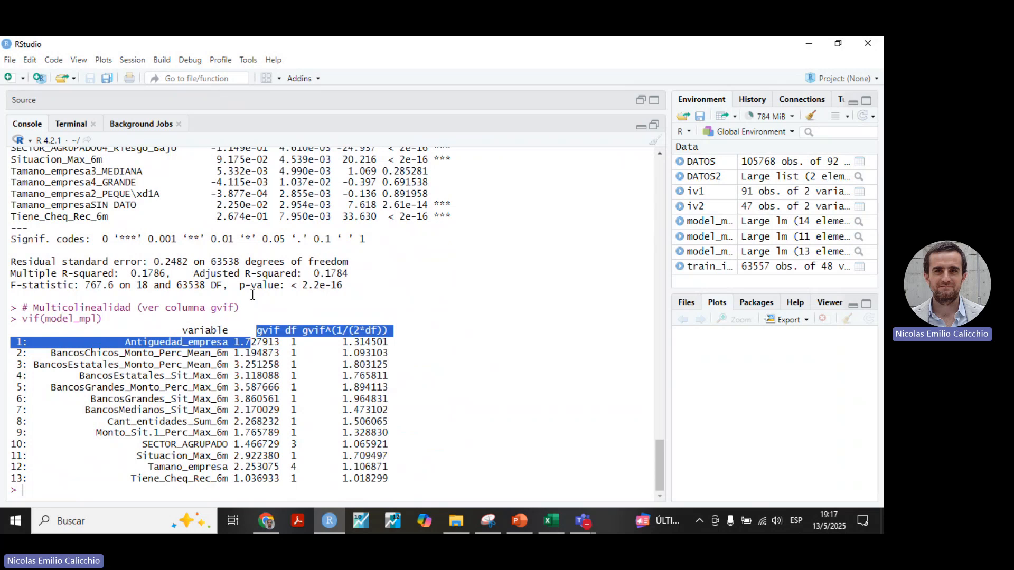
scroll(252, 294, "up", 5)
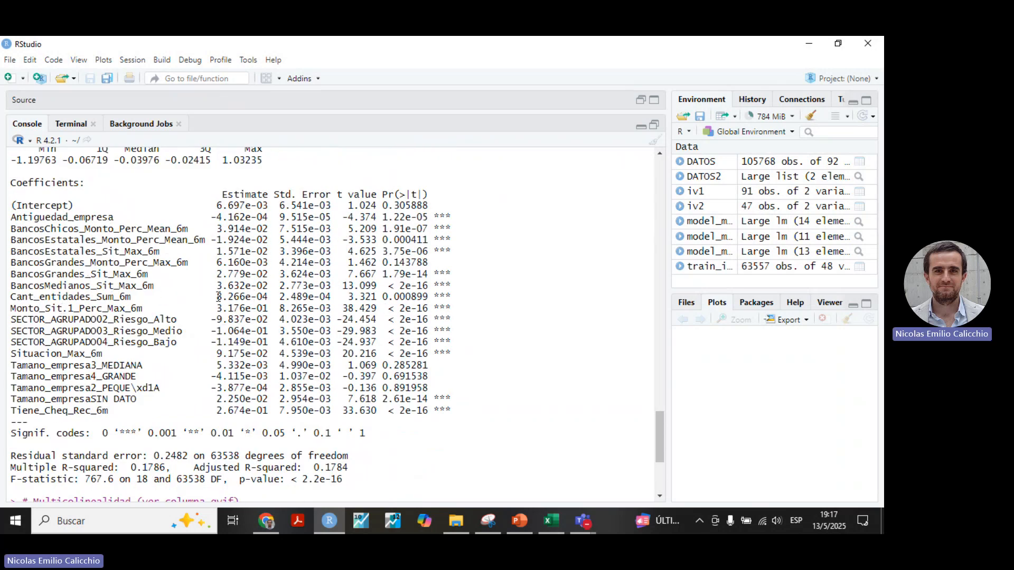
left_click_drag(216, 297, 271, 292)
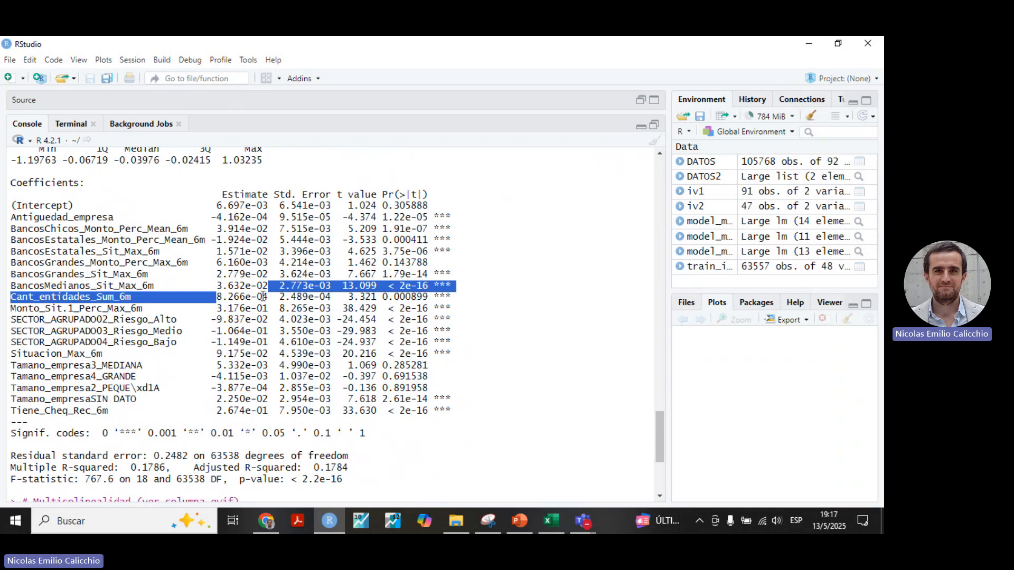
left_click_drag(273, 297, 214, 301)
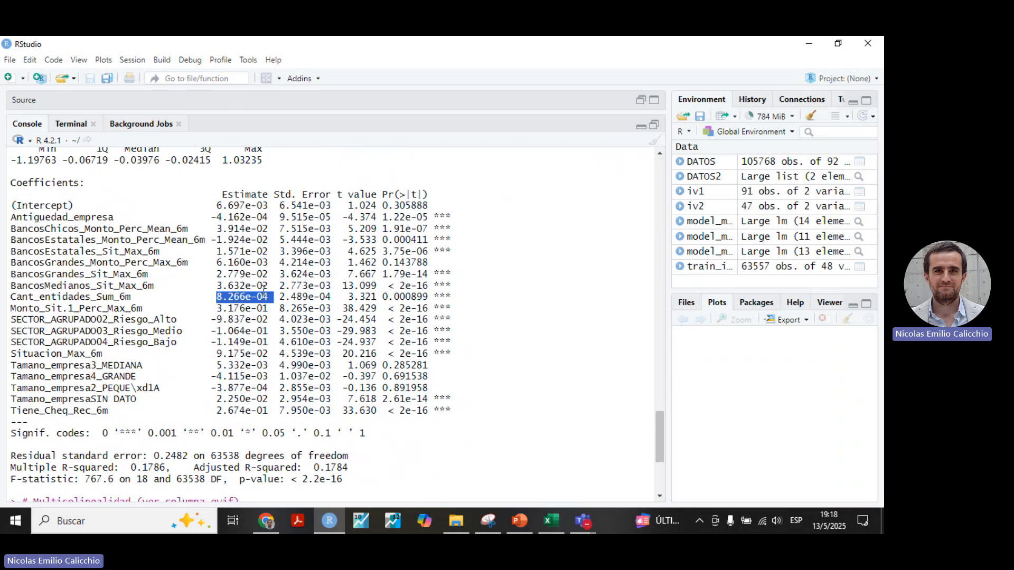
left_click_drag(267, 298, 217, 296)
left_click(270, 301)
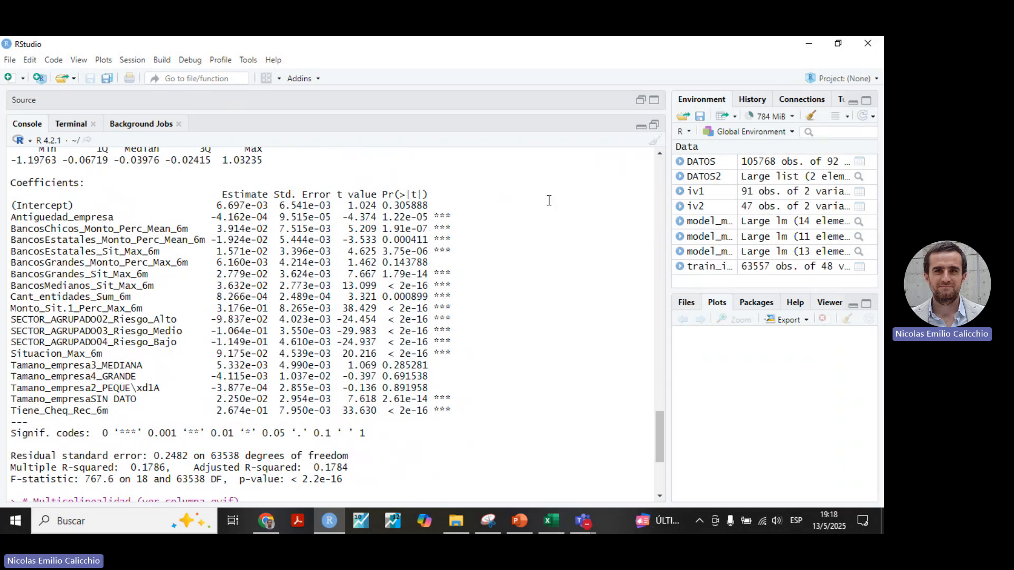
Run the dplyr block that cuts Cant_entidades_Sum_6m into intervals Int1 to Int5 and summarises count and Tasa_De_Default for each.
left_click(654, 128)
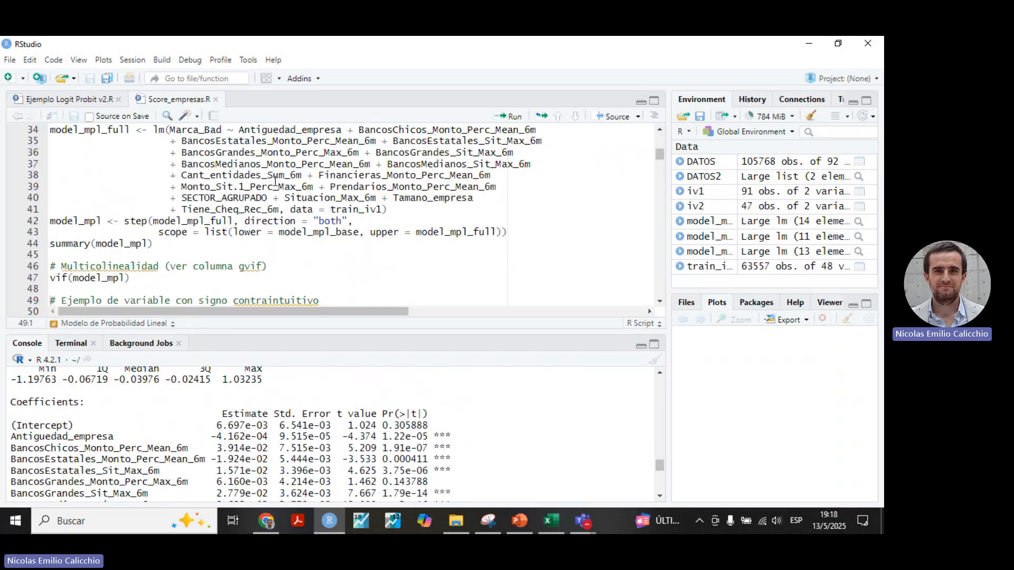
scroll(241, 196, "up", 2)
scroll(241, 196, "down", 5)
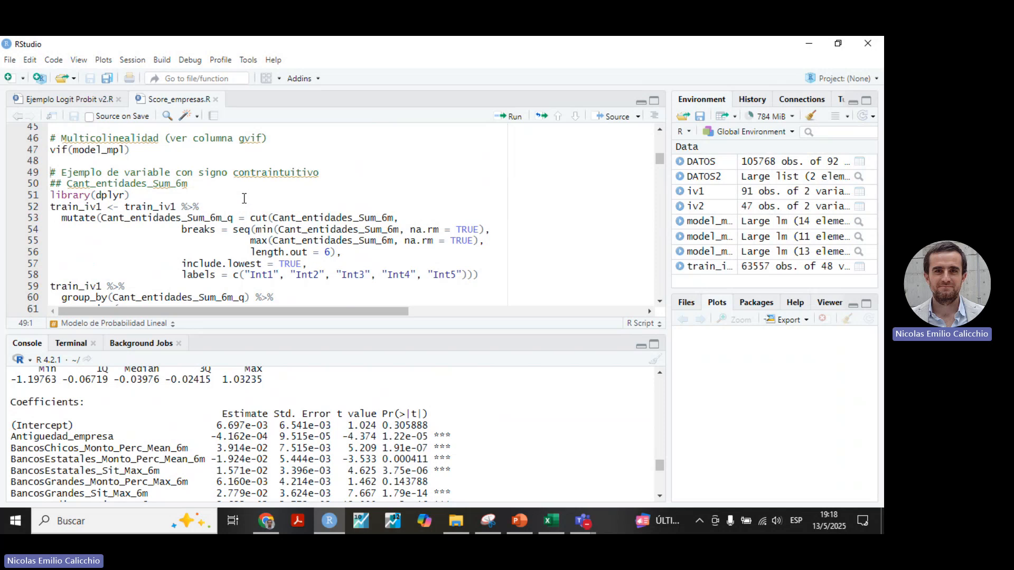
scroll(244, 198, "down", 4)
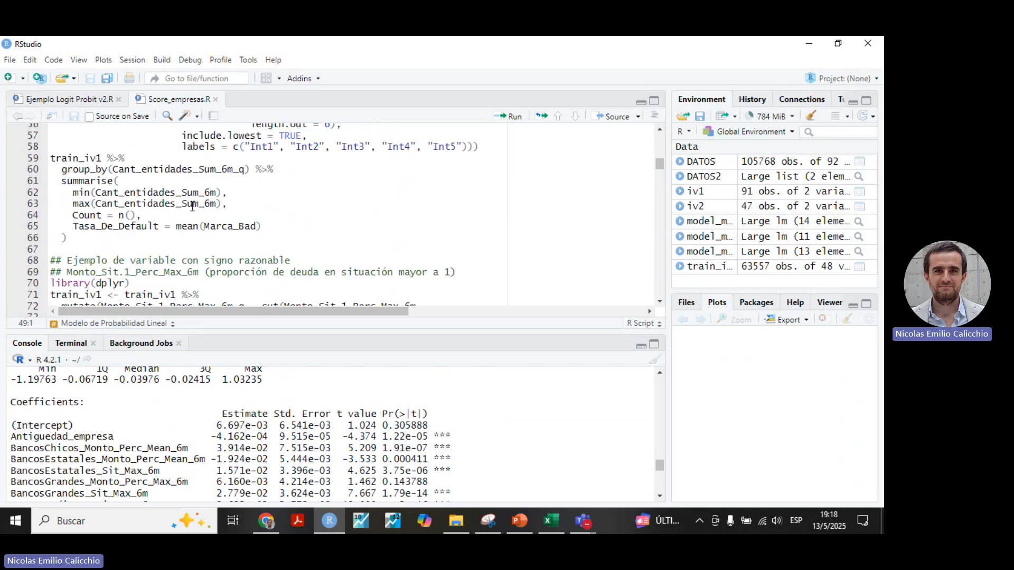
left_click(655, 102)
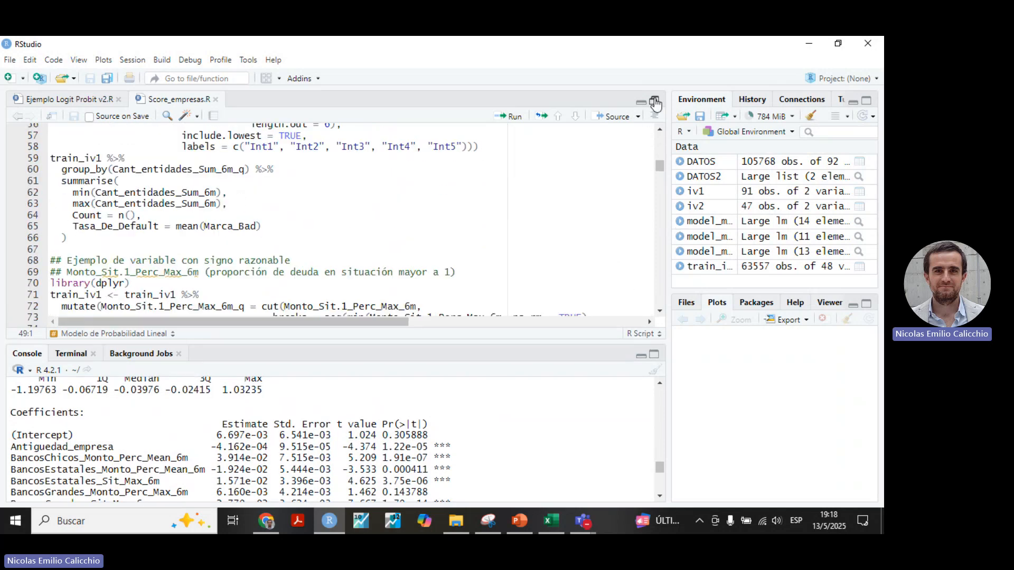
scroll(153, 350, "up", 4)
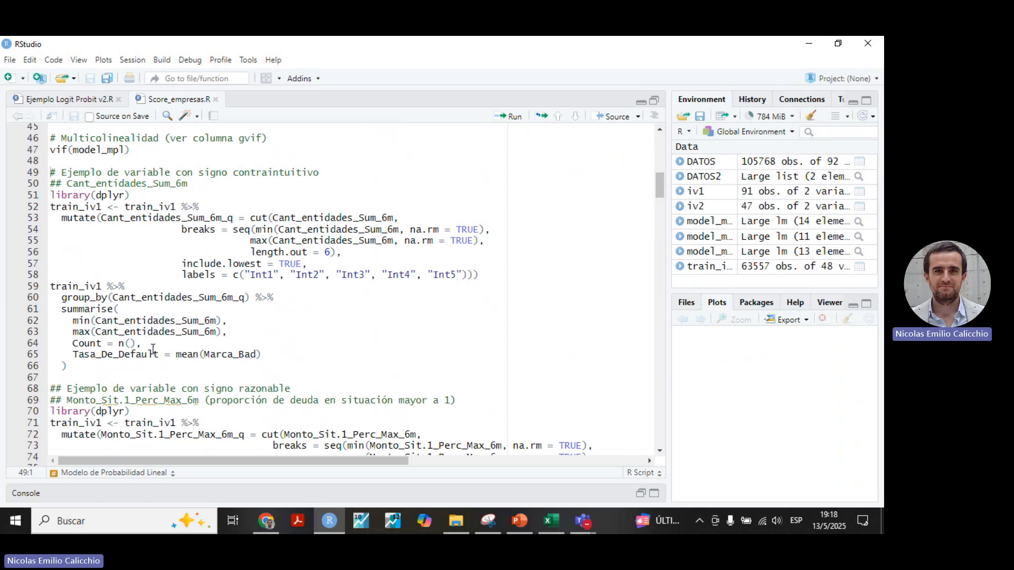
left_click_drag(67, 366, 10, 197)
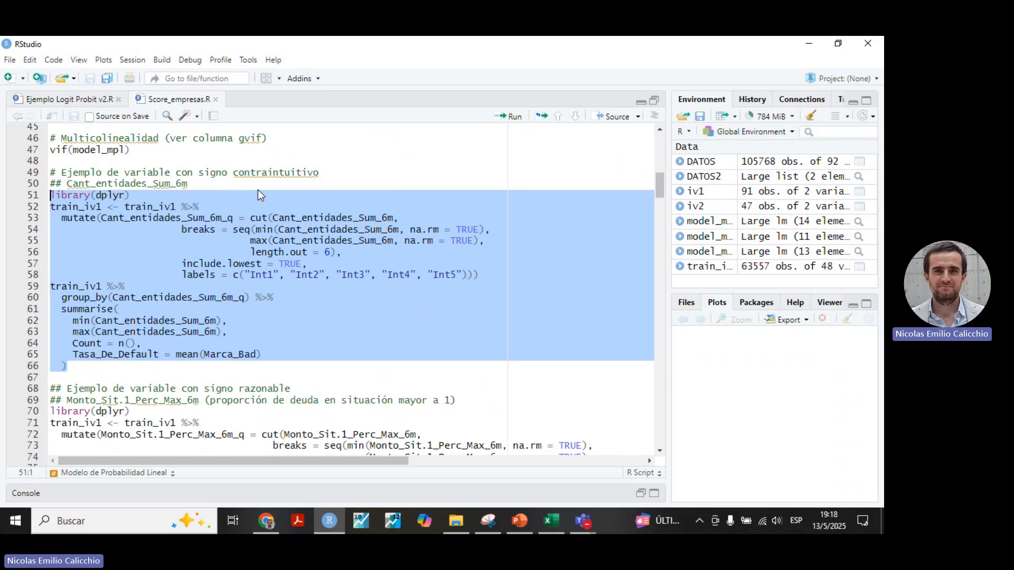
left_click(509, 116)
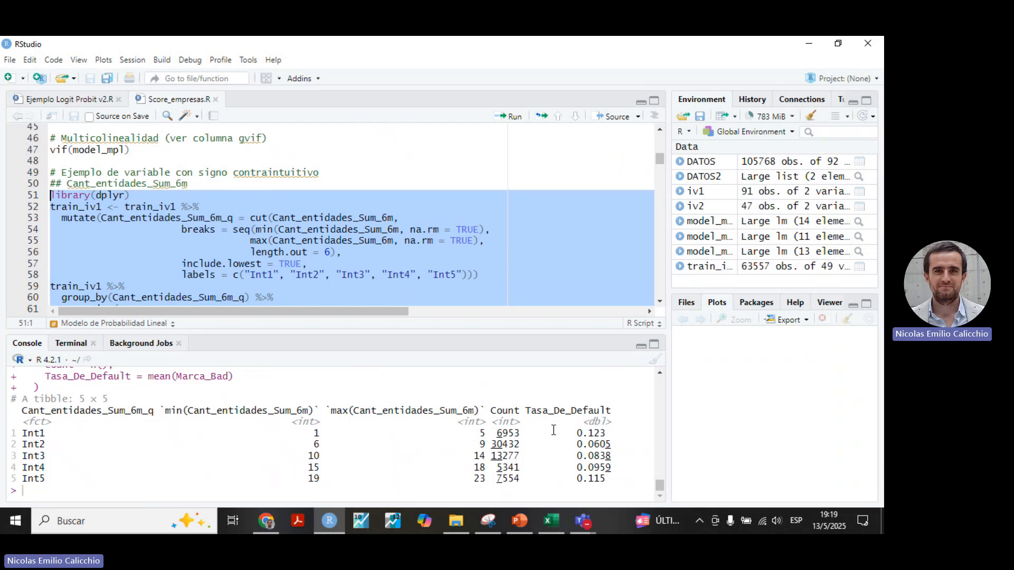
Compare the Tasa_De_Default values across the Cant_entidades_Sum_6m intervals, focusing on Int1 to Int3.
left_click_drag(578, 433, 618, 455)
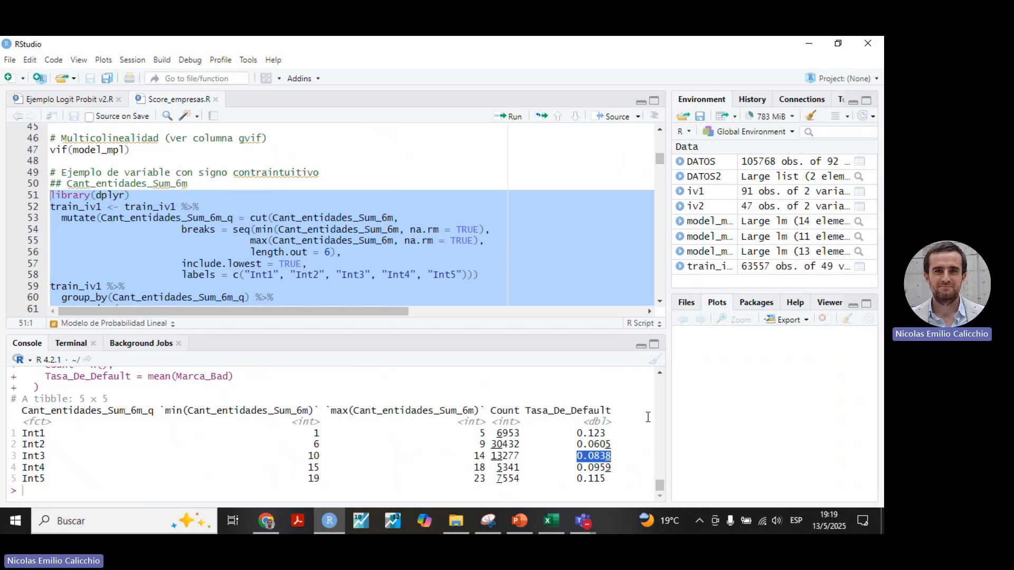
left_click(584, 450)
left_click_drag(577, 432, 632, 451)
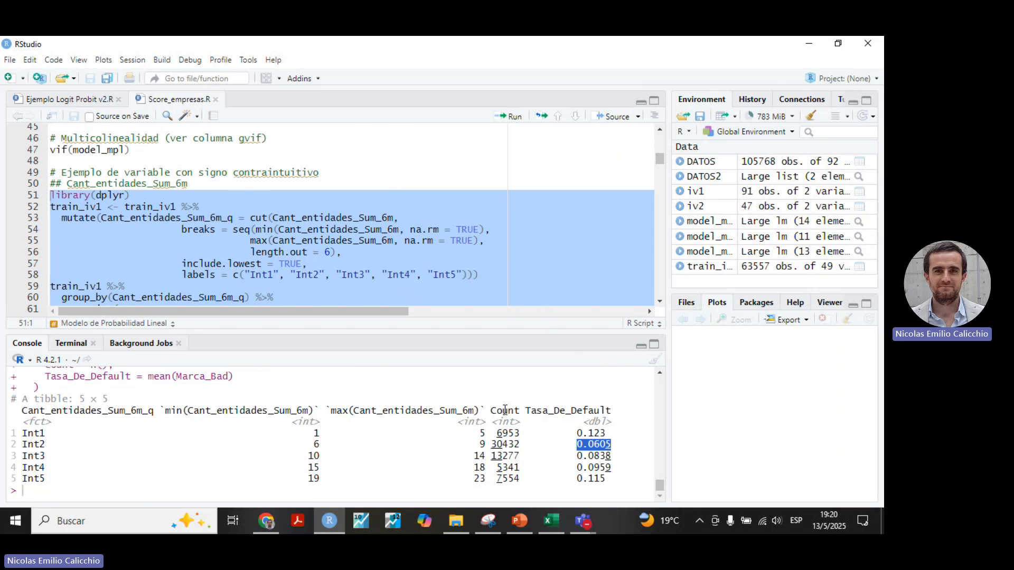
Review the Monto_Sit.1_Perc_Max_6m example in the script and examine that variable's estimate in the enlarged coefficient table.
scroll(351, 233, "down", 4)
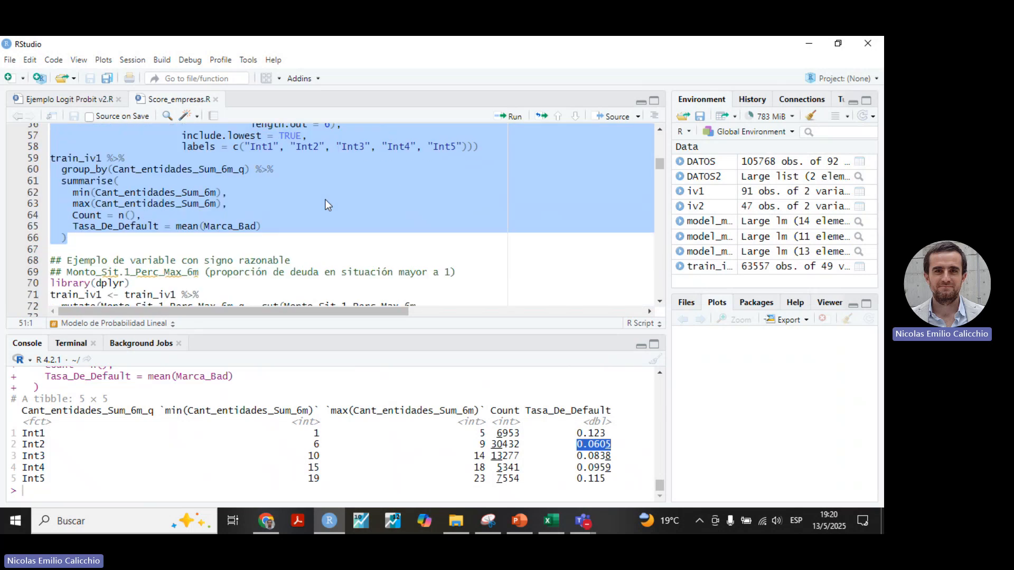
scroll(327, 205, "down", 4)
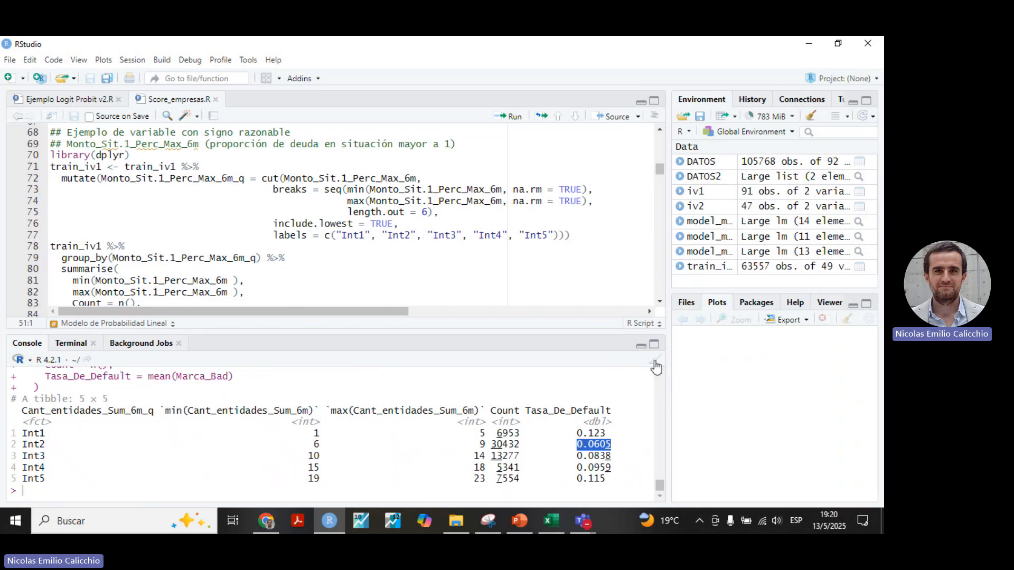
left_click(654, 343)
scroll(244, 339, "up", 15)
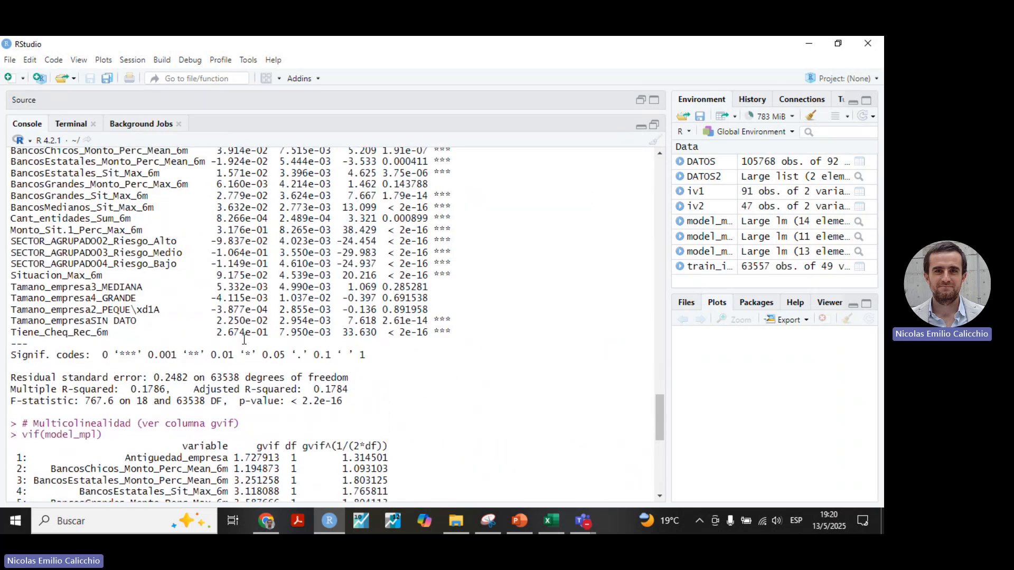
scroll(244, 340, "up", 2)
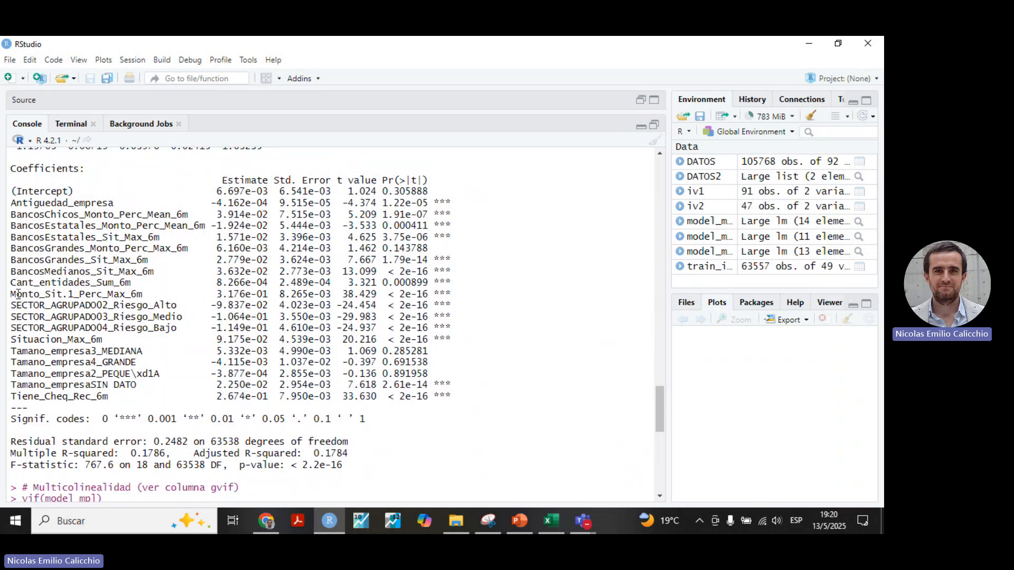
left_click_drag(10, 289, 178, 290)
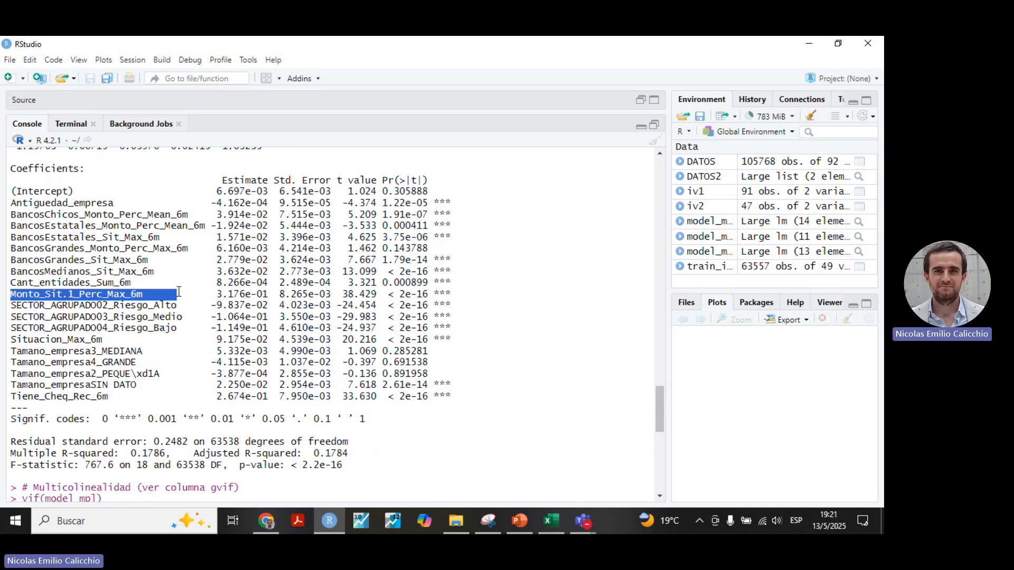
left_click(158, 295)
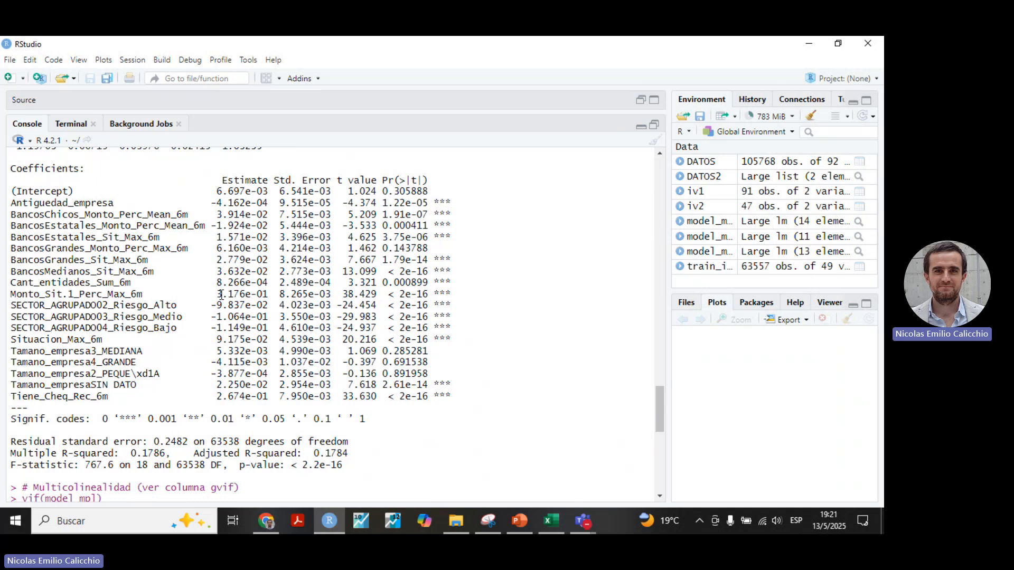
left_click_drag(218, 293, 270, 295)
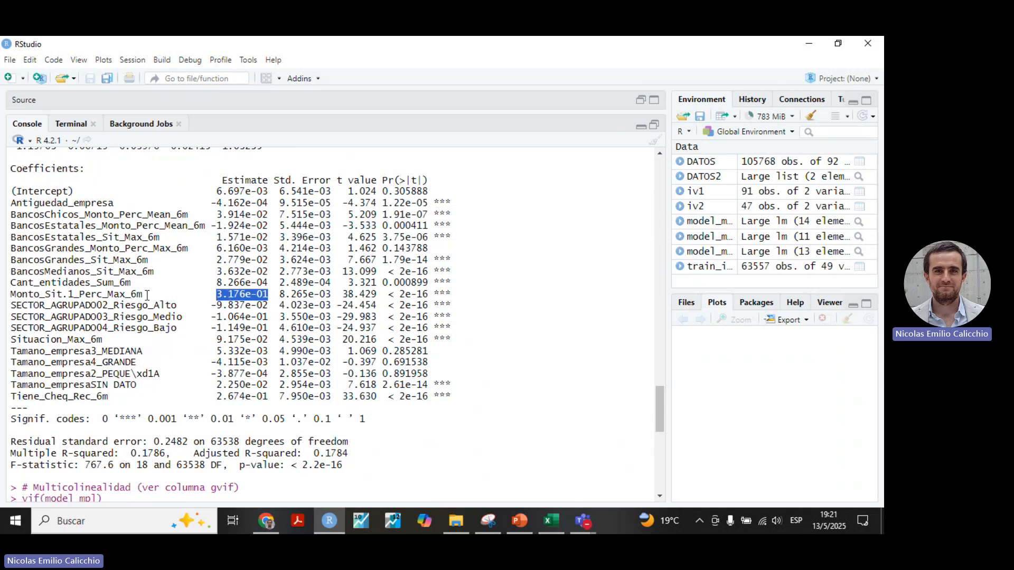
left_click_drag(145, 293, 620, 119)
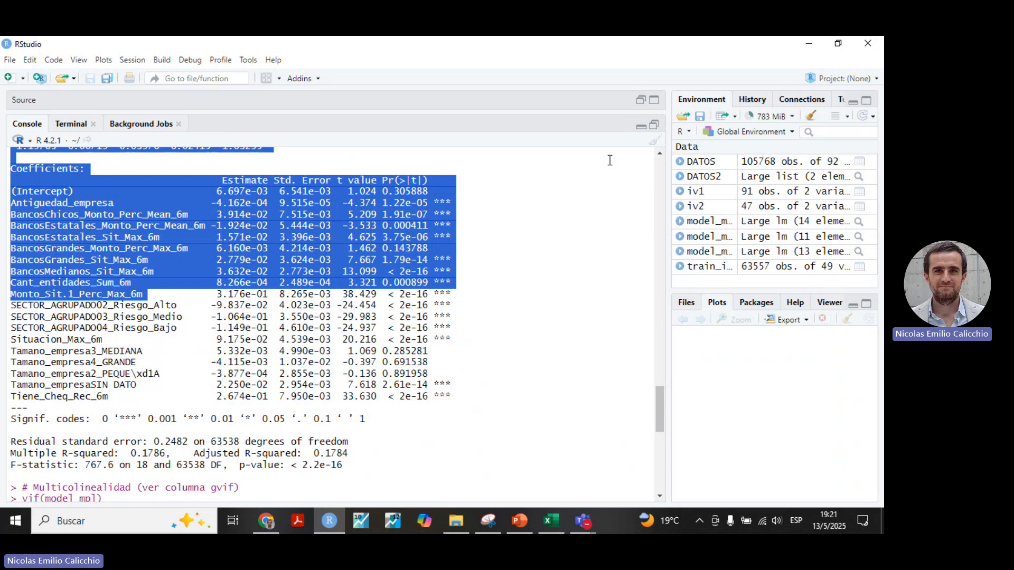
Run the dplyr block that cuts Monto_Sit.1_Perc_Max_6m into Int1 to Int5 and summarises count and Tasa_De_Default per interval.
left_click(653, 125)
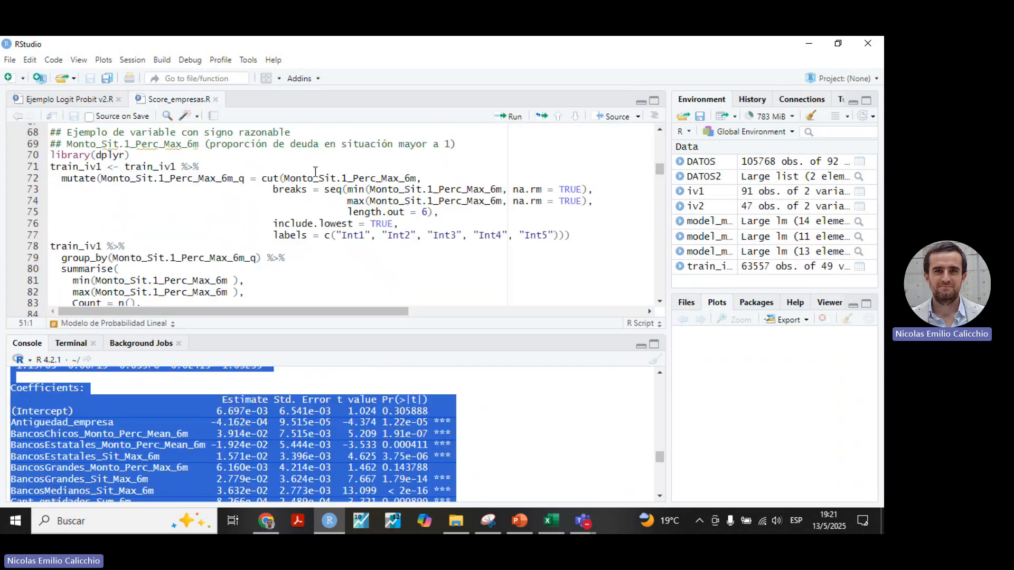
scroll(316, 173, "down", 1)
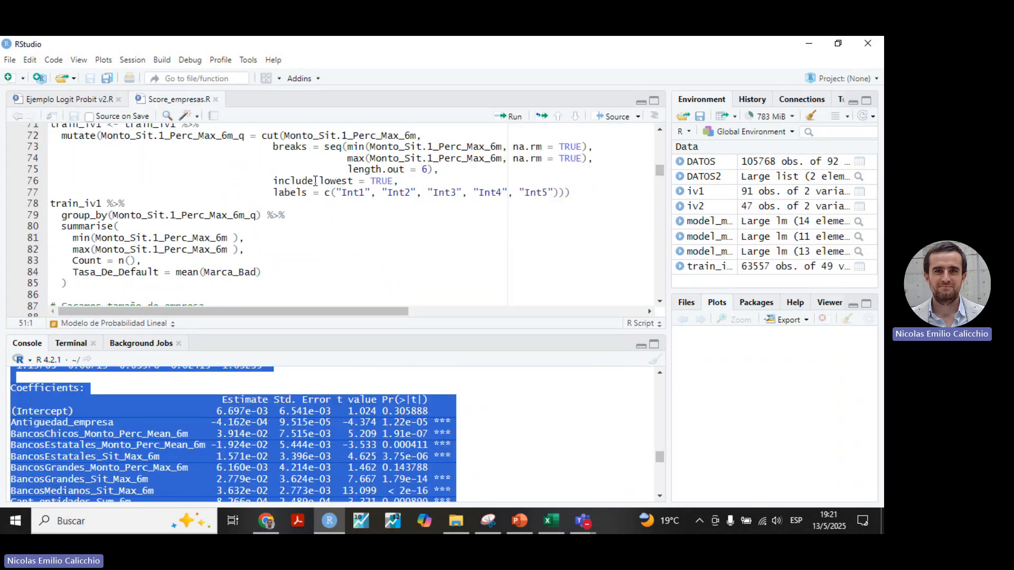
left_click(654, 101)
scroll(353, 249, "down", 1)
scroll(354, 249, "up", 3)
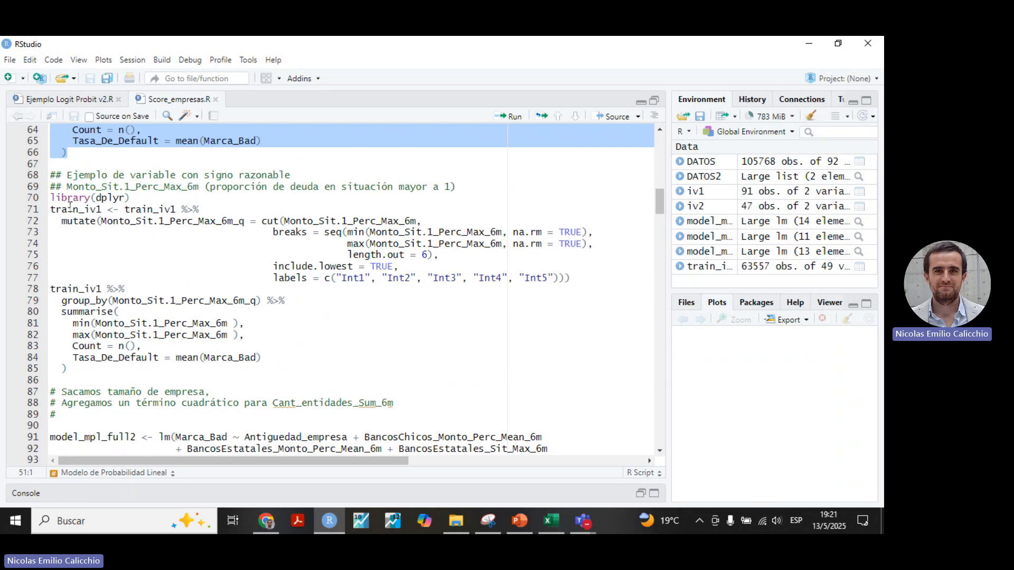
left_click_drag(49, 173, 241, 370)
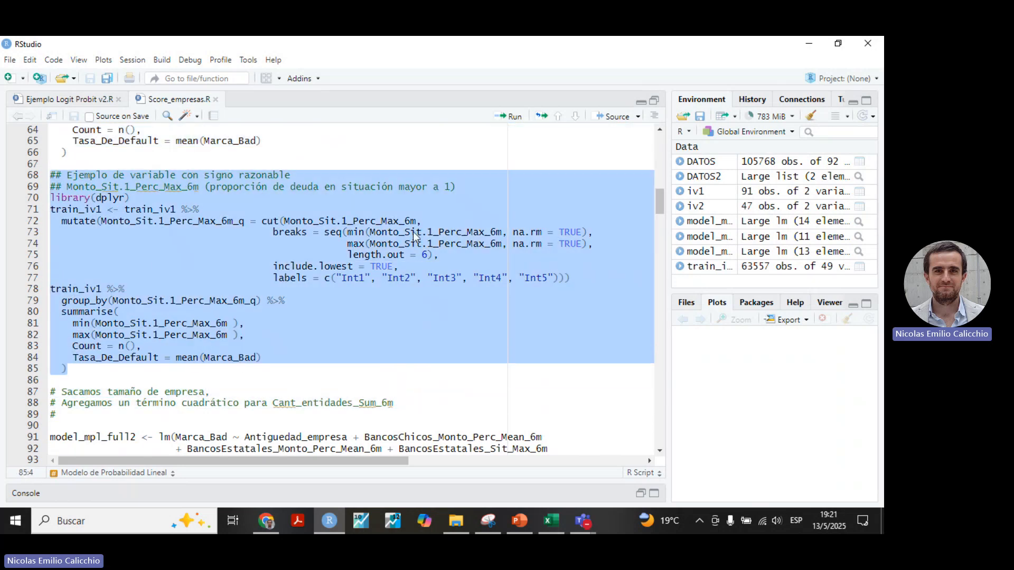
left_click(513, 116)
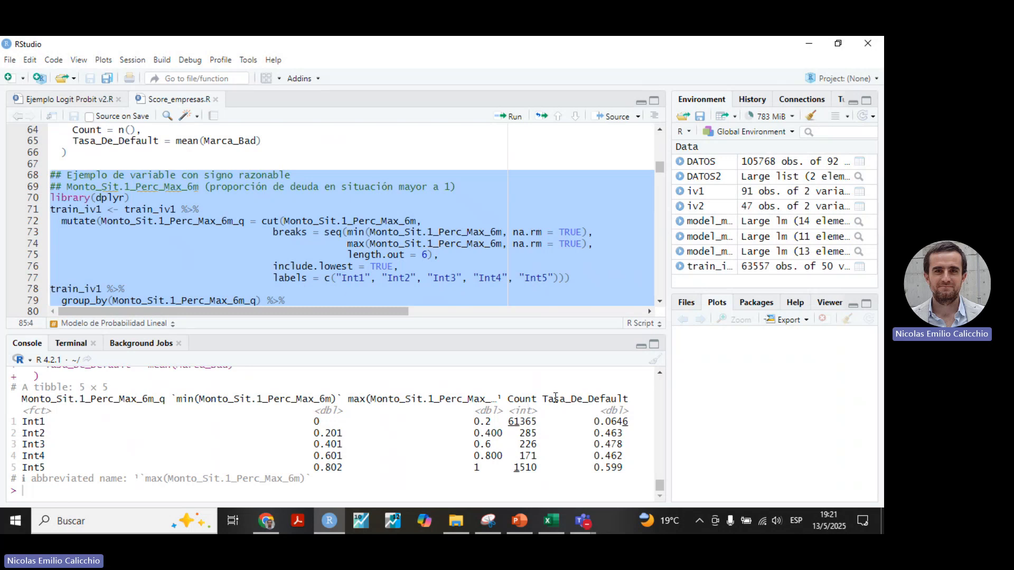
Compare the Tasa_De_Default values across the Monto_Sit.1_Perc_Max_6m intervals, focusing on Int1 to Int4.
left_click_drag(637, 423, 593, 425)
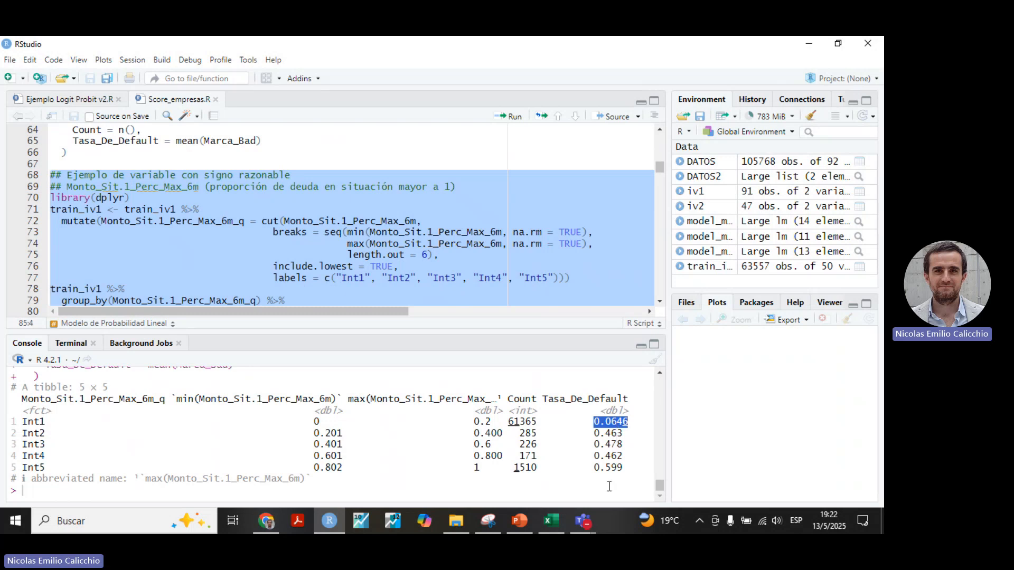
left_click_drag(621, 455, 591, 444)
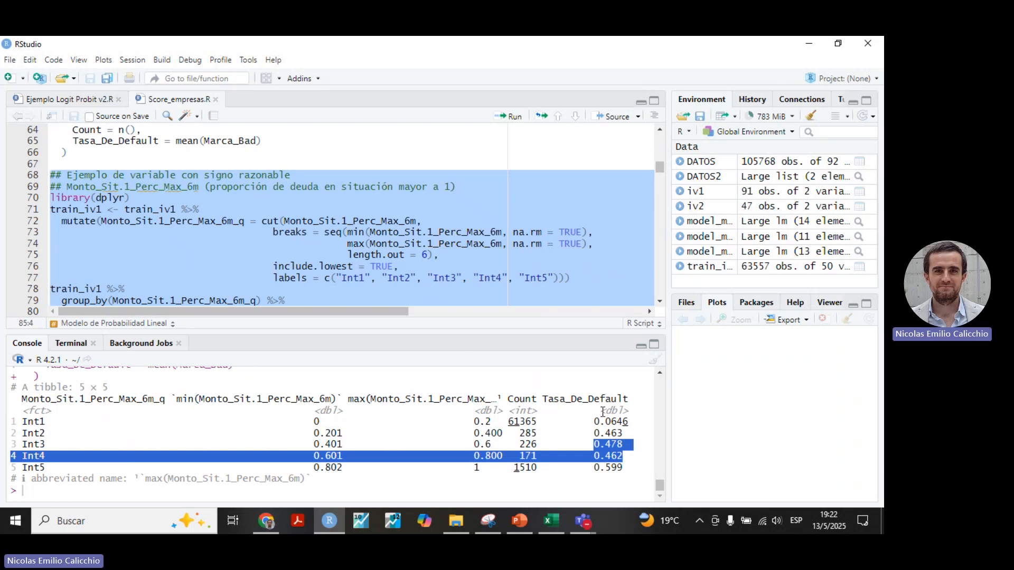
left_click_drag(598, 417, 627, 433)
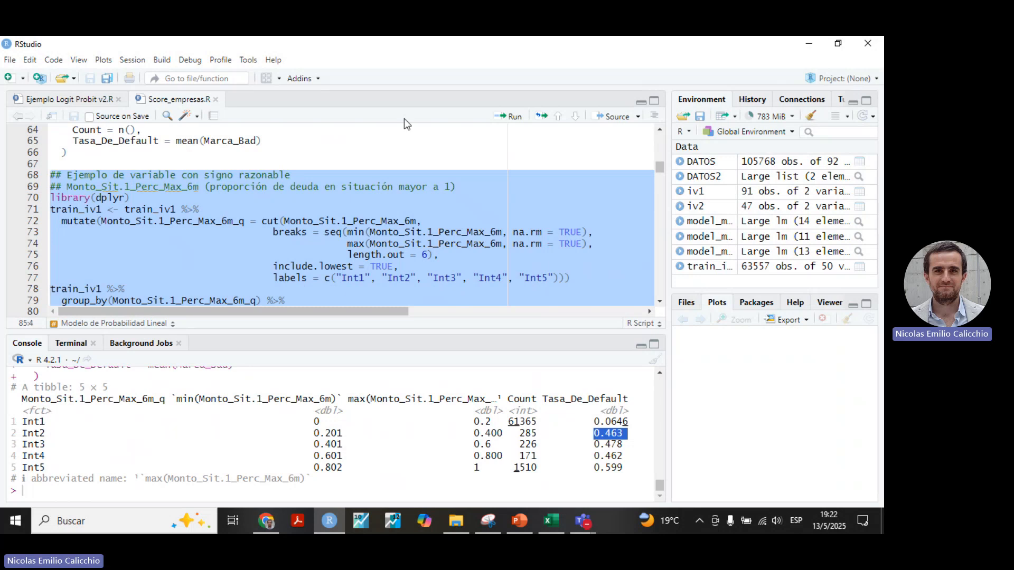
Enlarge the console and examine the significance of the Tamano_empresa categories in the summary(model_mpl) coefficient table.
left_click(654, 100)
scroll(274, 285, "down", 4)
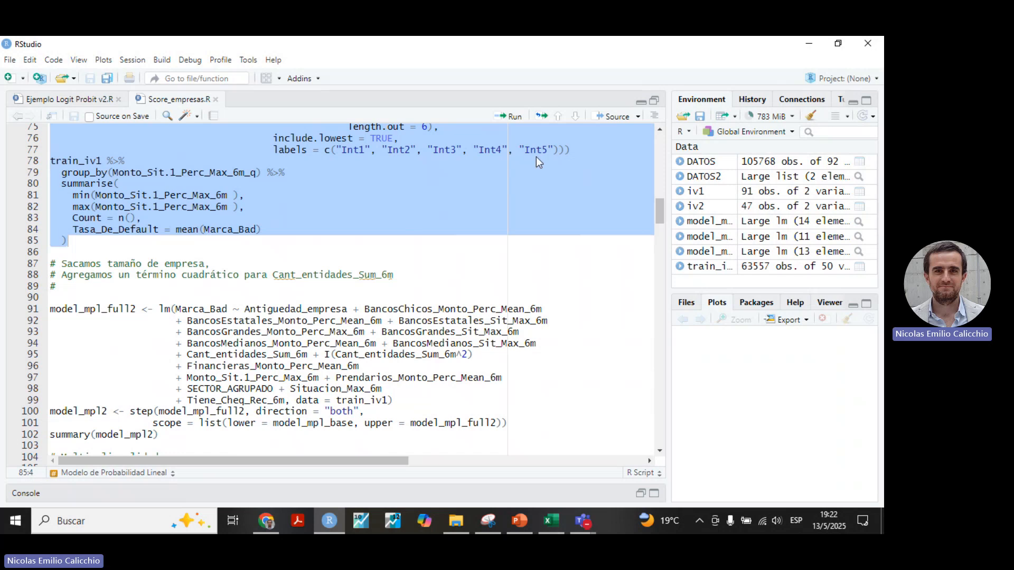
left_click(653, 493)
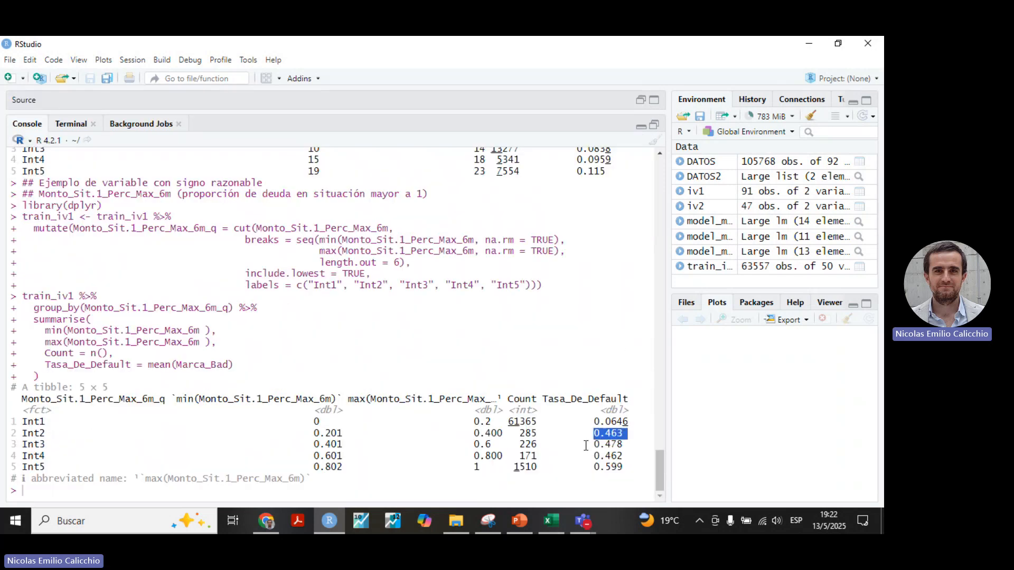
scroll(398, 349, "up", 10)
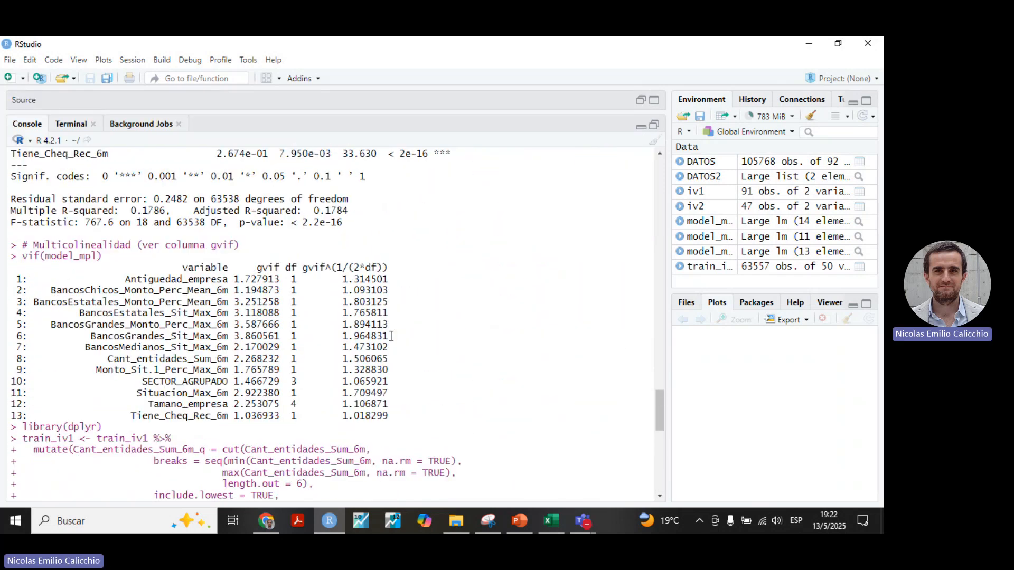
scroll(392, 336, "up", 5)
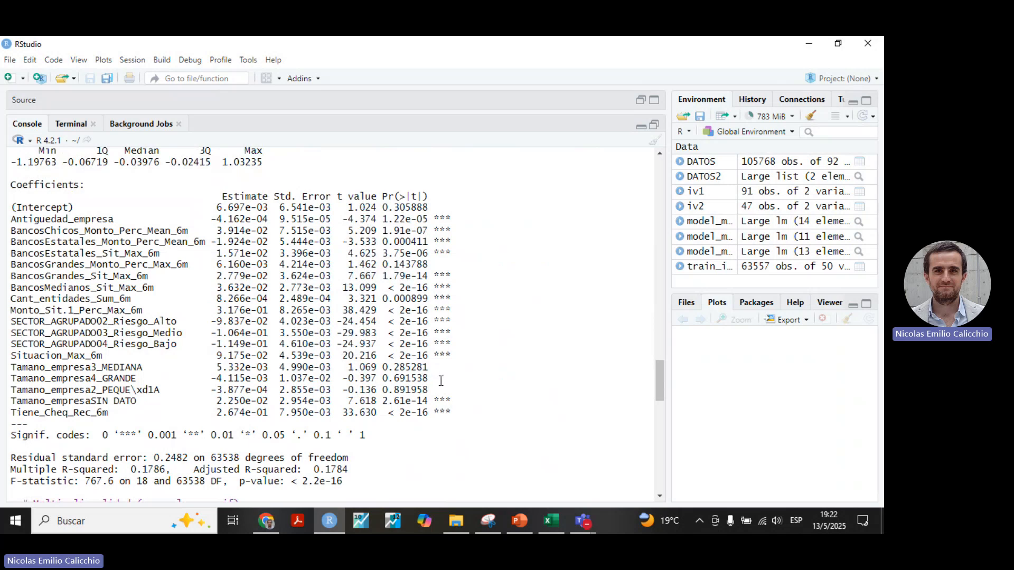
left_click_drag(456, 398, 11, 368)
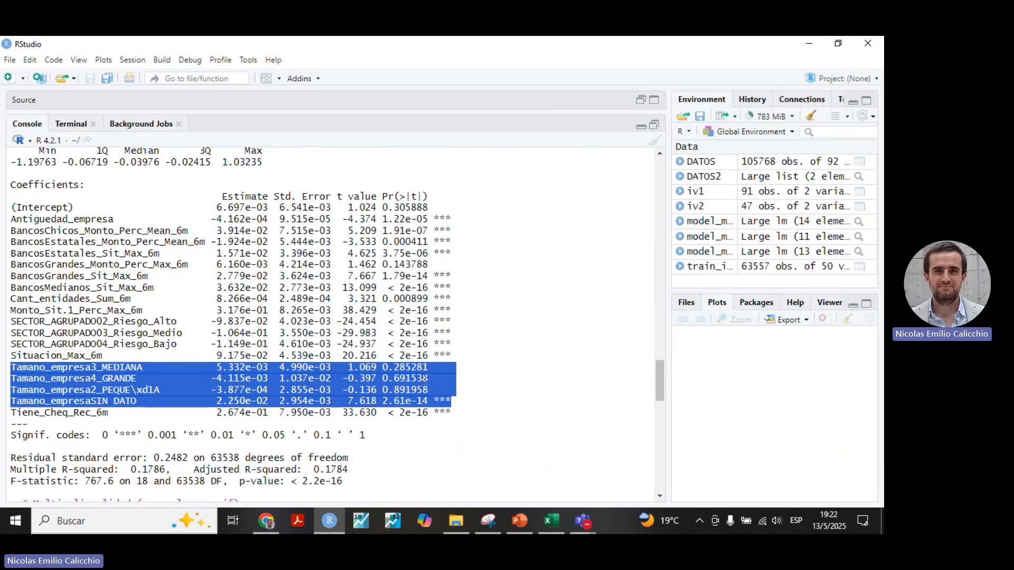
Review the model_mpl_full2 formula in the enlarged script, focusing on the Cant_entidades_Sum_6m term and its square, I(Cant_entidades_Sum_6m^2).
left_click(654, 124)
scroll(331, 203, "down", 4)
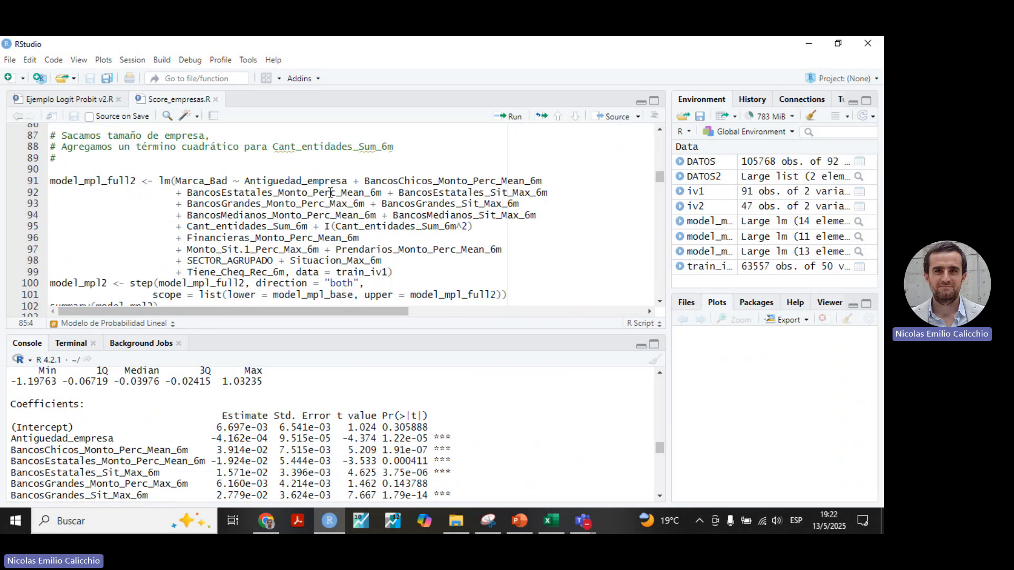
scroll(387, 230, "up", 1)
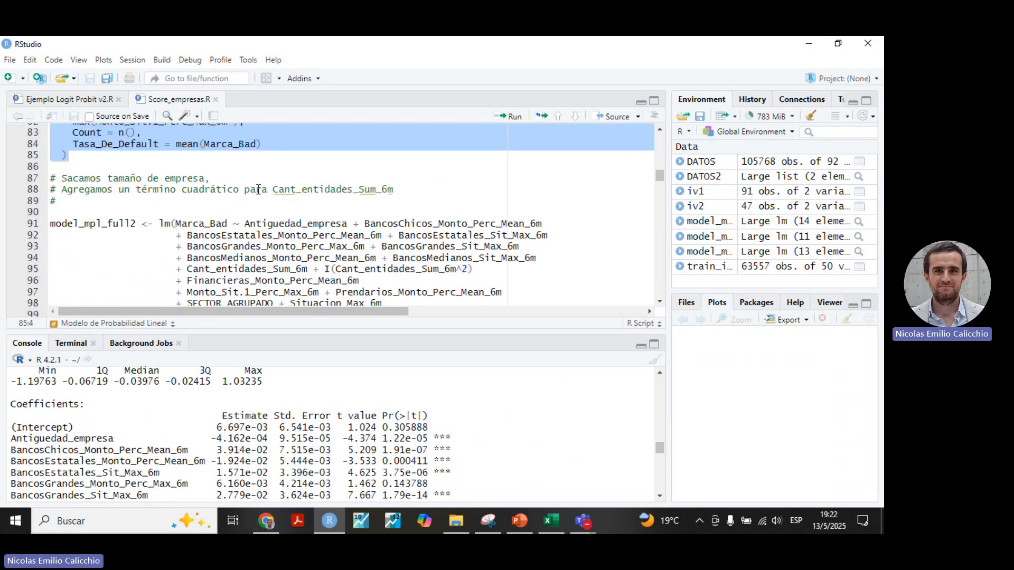
left_click(654, 101)
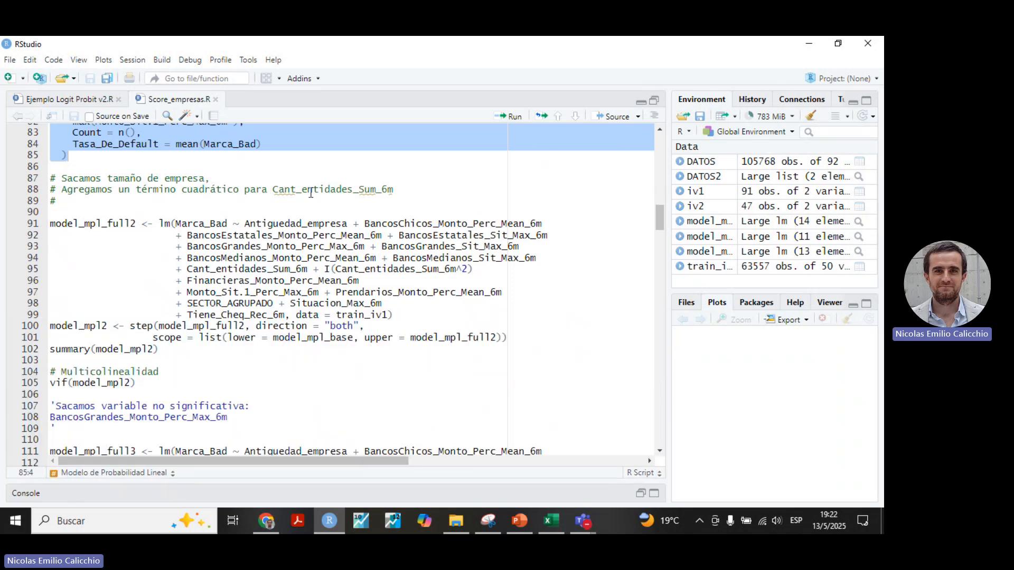
scroll(308, 195, "up", 2)
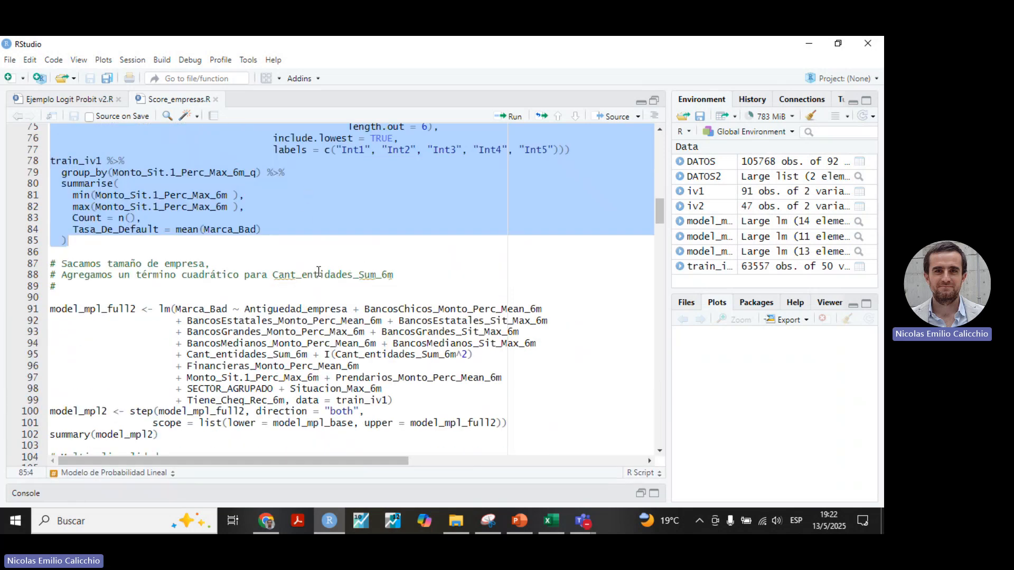
left_click(480, 320)
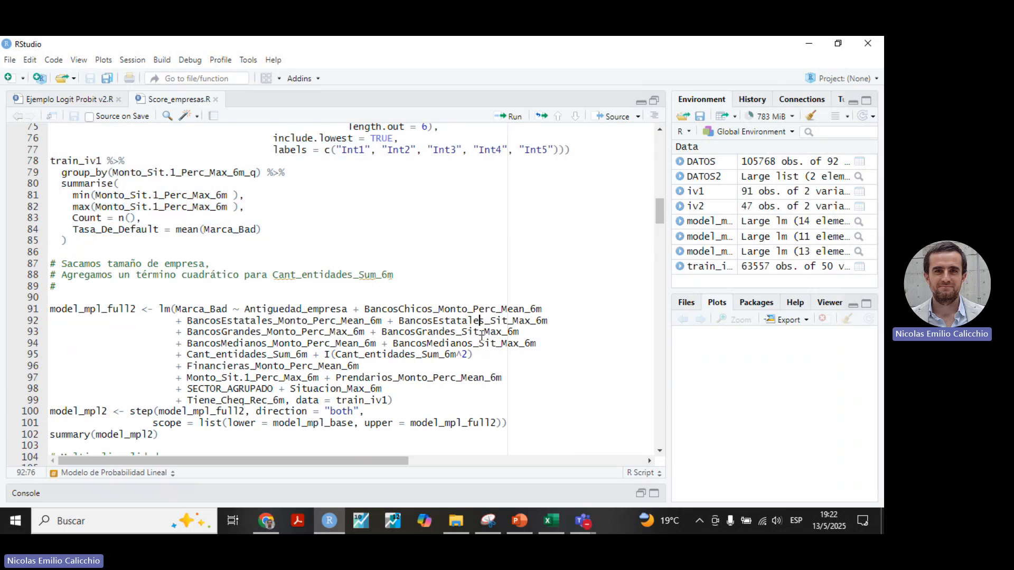
left_click_drag(478, 354, 176, 356)
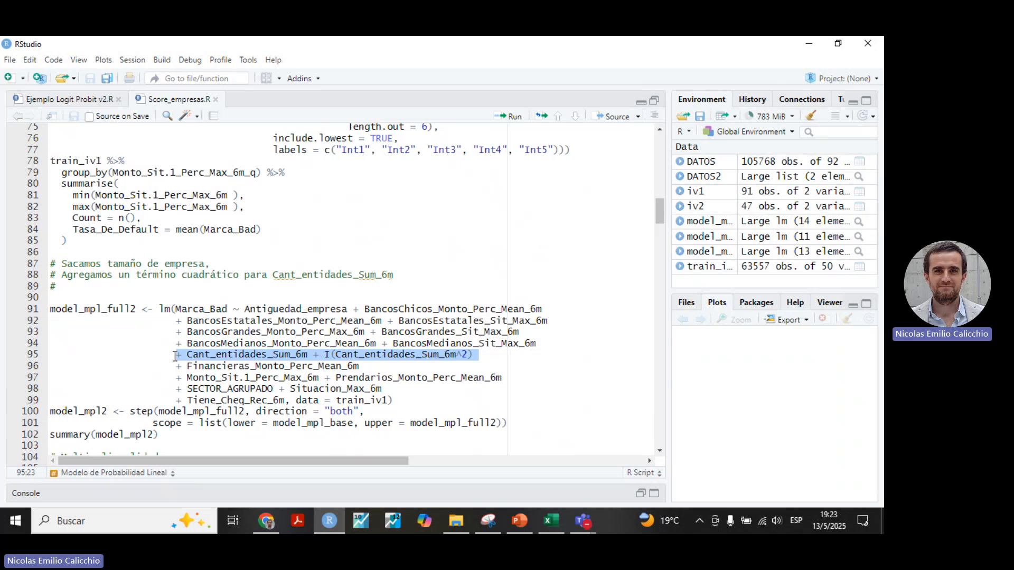
Compare the model_mpl_full formula containing Tamano_empresa with the model_mpl_full2 formula that omits it.
scroll(420, 323, "up", 4)
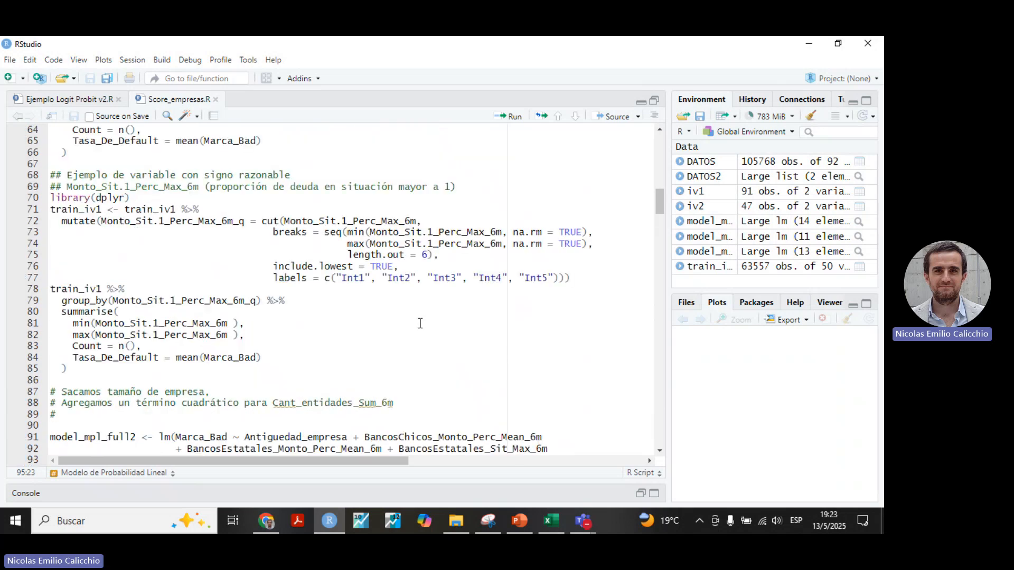
scroll(419, 322, "up", 13)
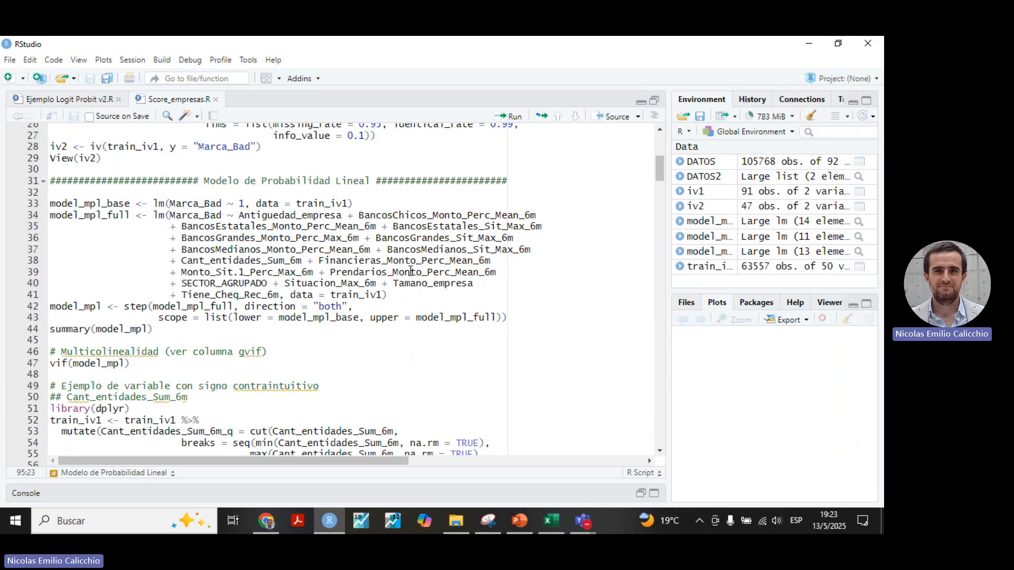
left_click_drag(474, 283, 386, 285)
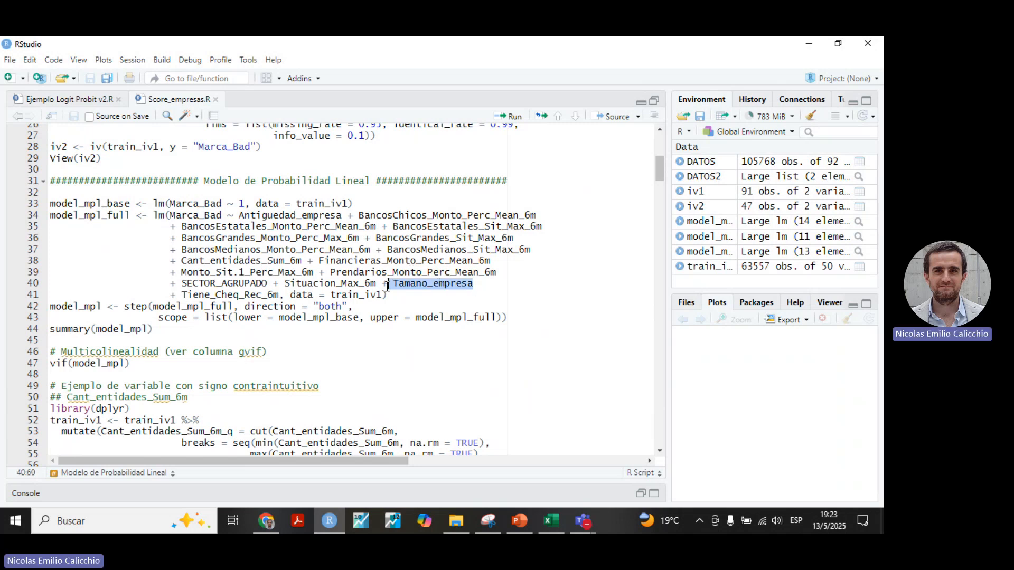
scroll(446, 319, "down", 18)
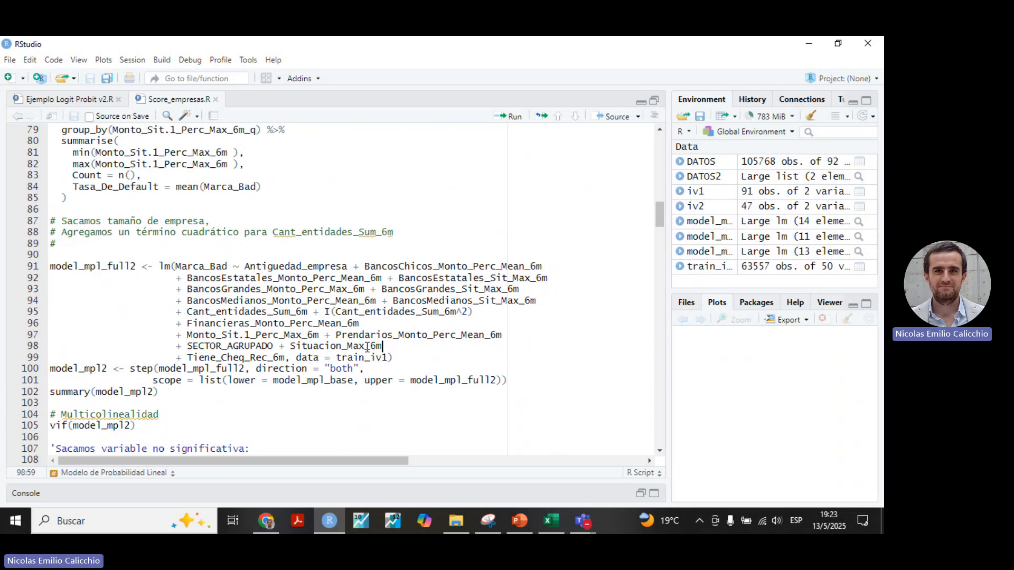
left_click_drag(381, 347, 193, 301)
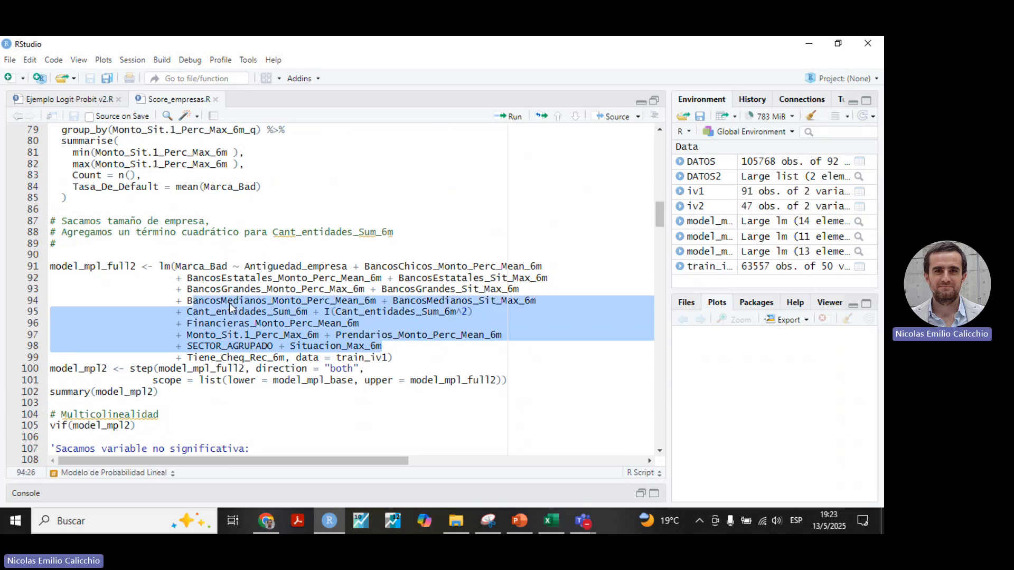
left_click(290, 316)
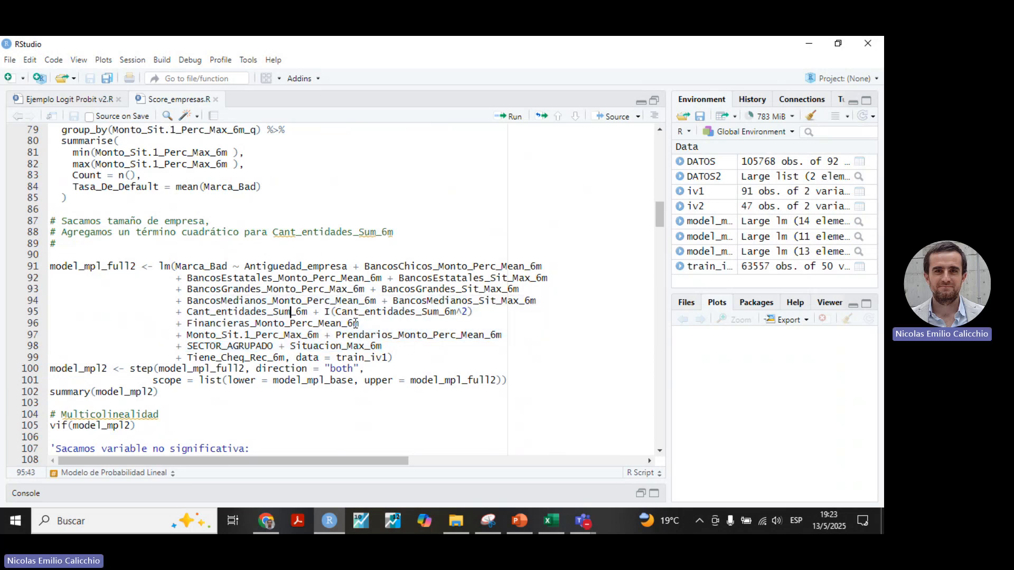
Run the lm statement that fits model_mpl_full2 without Tamano_empresa and with the quadratic Cant_entidades_Sum_6m term.
left_click(406, 349)
left_click(413, 358)
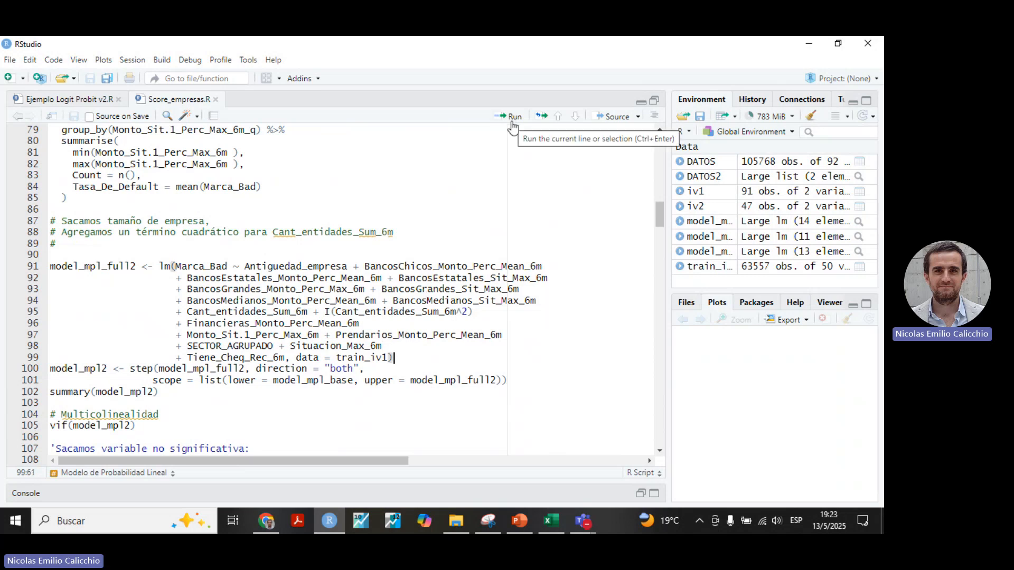
left_click(512, 118)
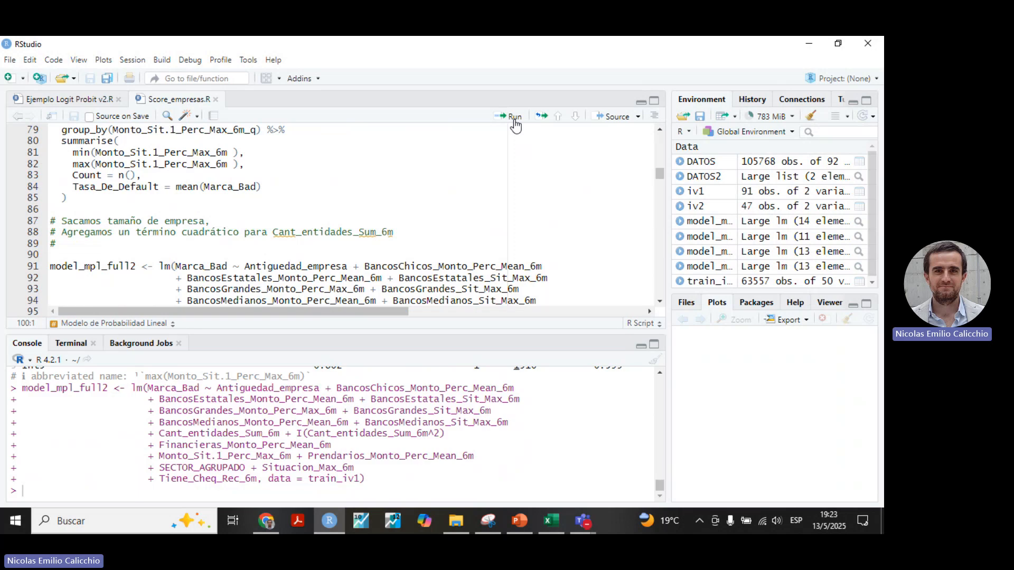
Run the stepwise selection in direction "both" to create model_mpl2 from model_mpl_full2, and print summary(model_mpl2).
scroll(520, 159, "down", 4)
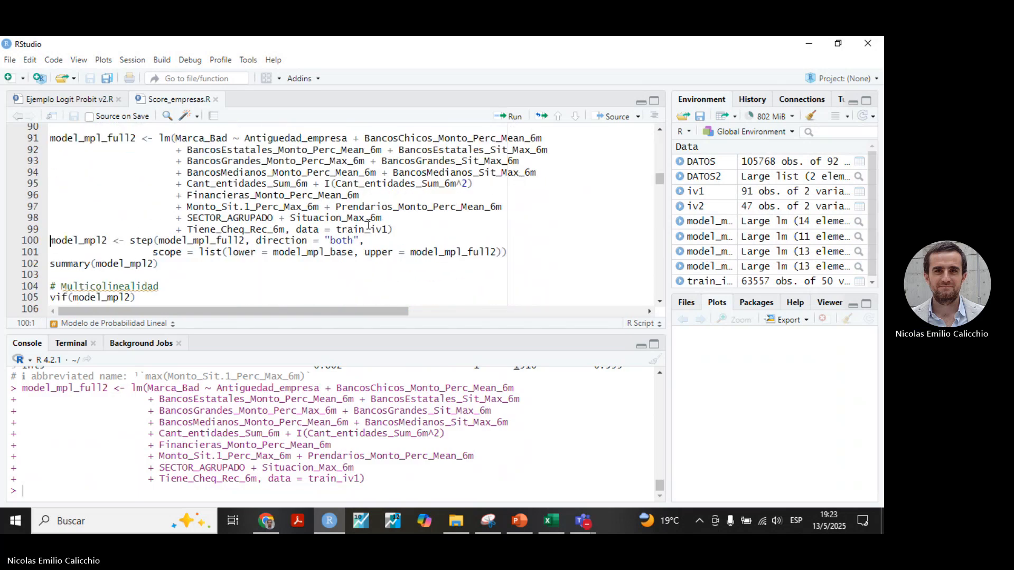
scroll(369, 221, "up", 4)
scroll(368, 220, "down", 4)
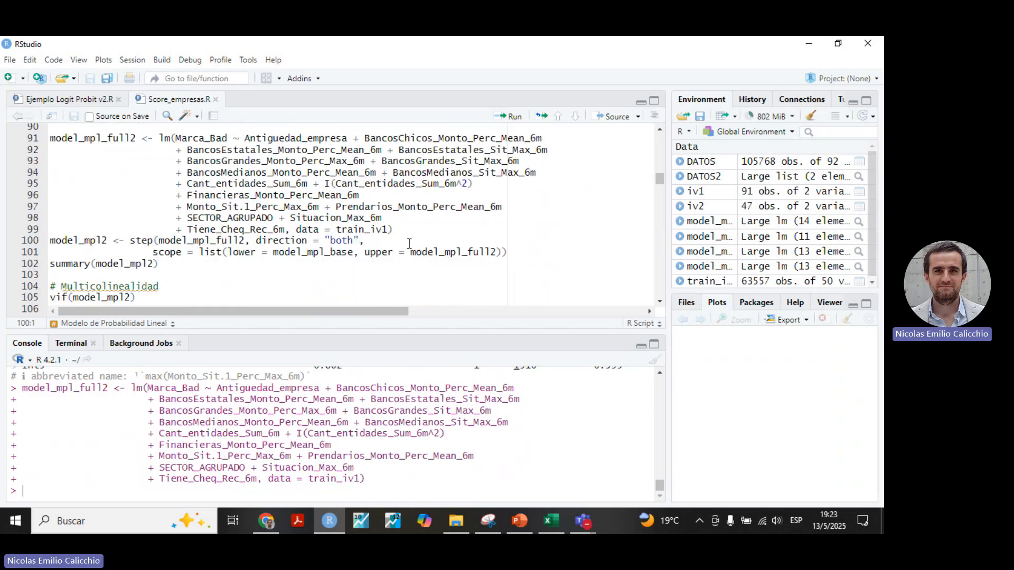
left_click(516, 251)
left_click(510, 117)
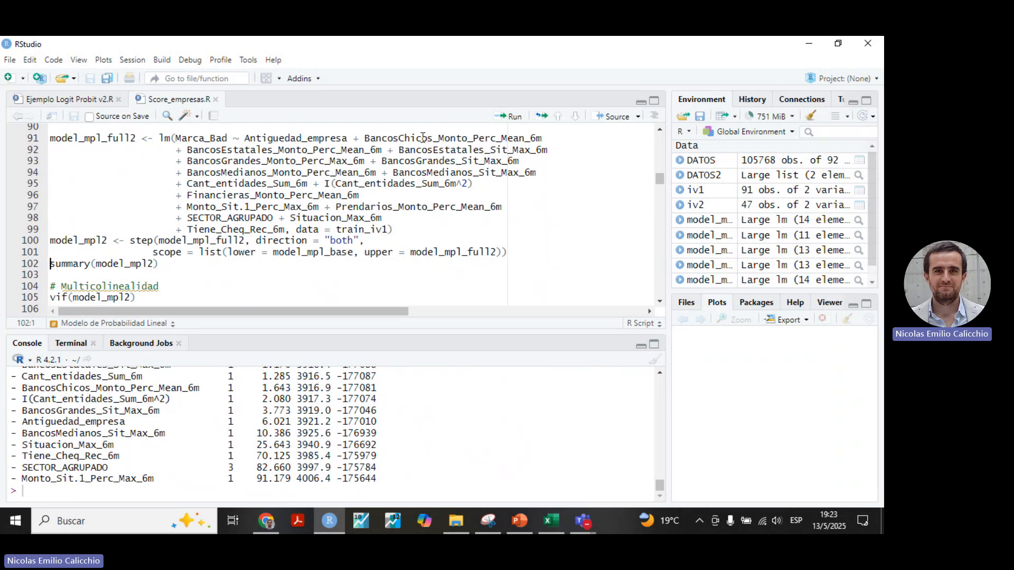
left_click(511, 116)
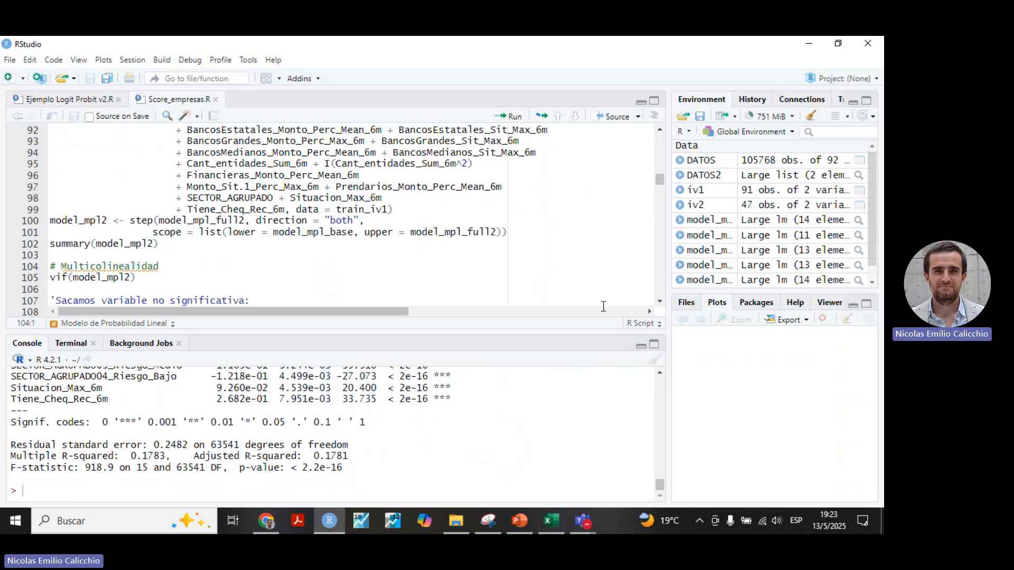
Enlarge the console and examine the BancosGrandes_Monto_Perc_Max_6m row in the summary(model_mpl2) coefficient table.
left_click(654, 344)
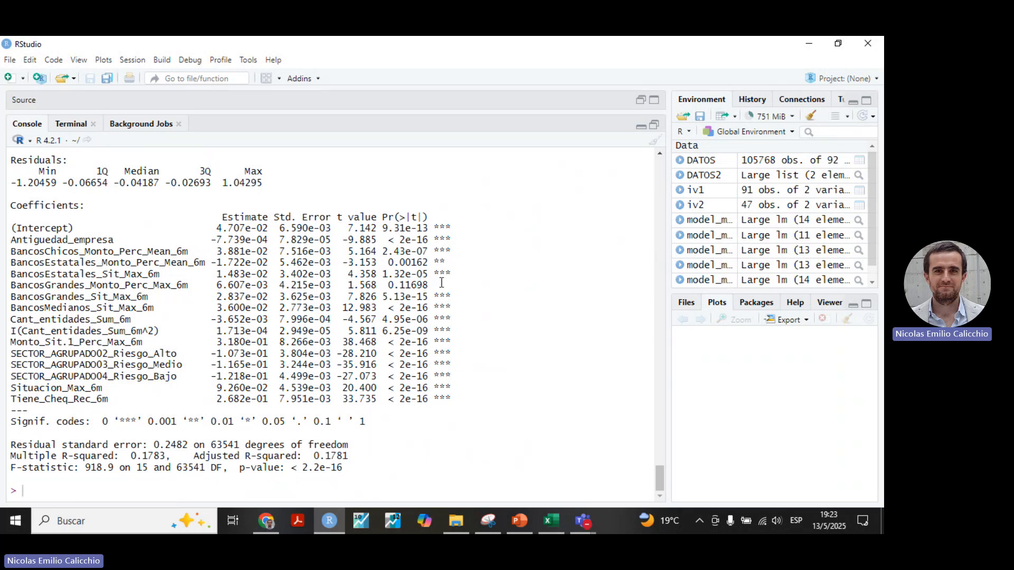
left_click_drag(445, 285, 11, 156)
left_click_drag(1, 299, 16, 288)
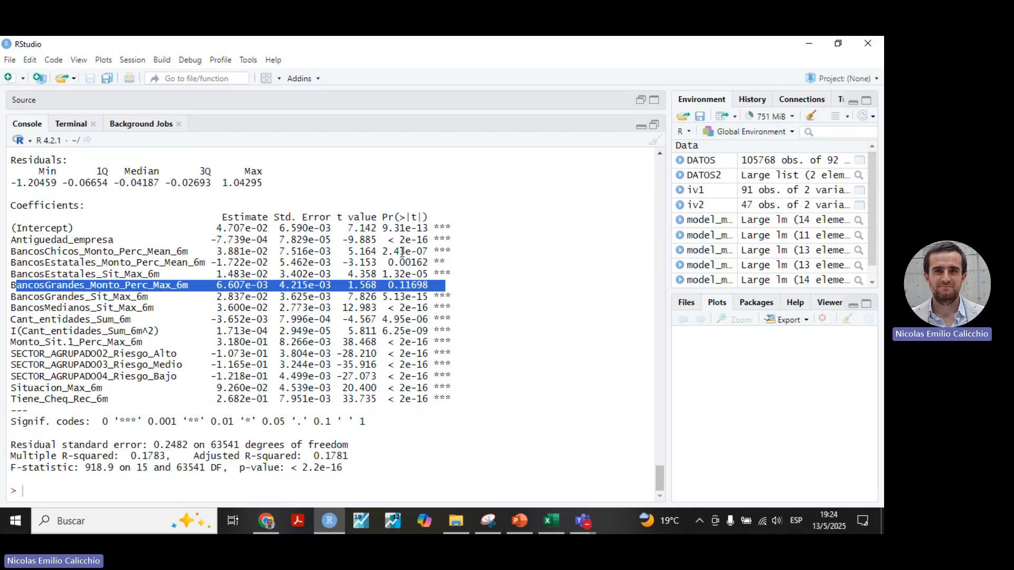
Restore the script view and review the note on removing the non-significant variable BancosGrandes_Monto_Perc_Max_6m.
left_click(655, 128)
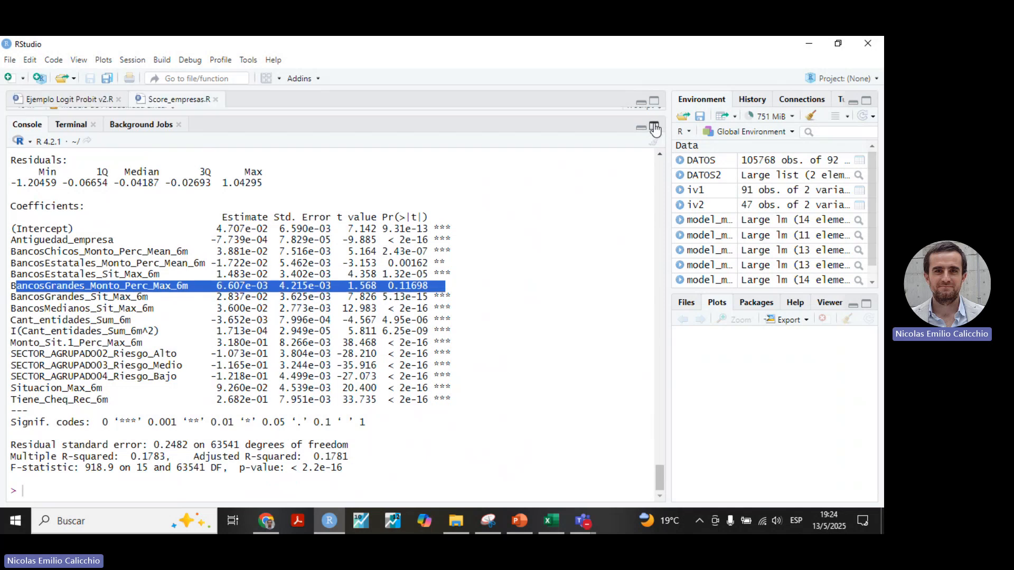
left_click(654, 128)
left_click_drag(255, 226, 50, 227)
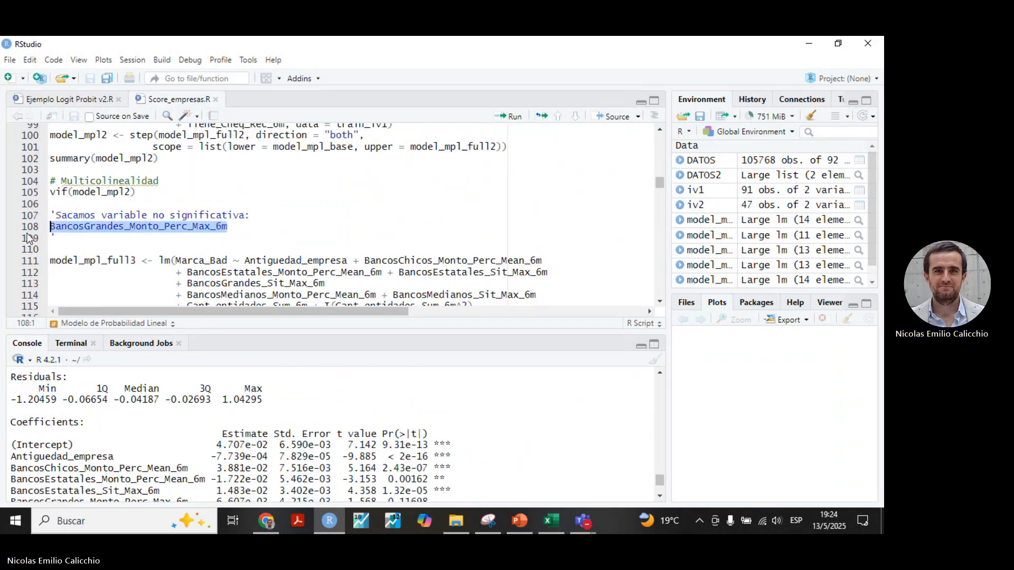
Locate BancosGrandes_Monto_Perc_Max_6m in the model_mpl_full2 formula and review its significance in the printed coefficient table.
key("shift+Up")
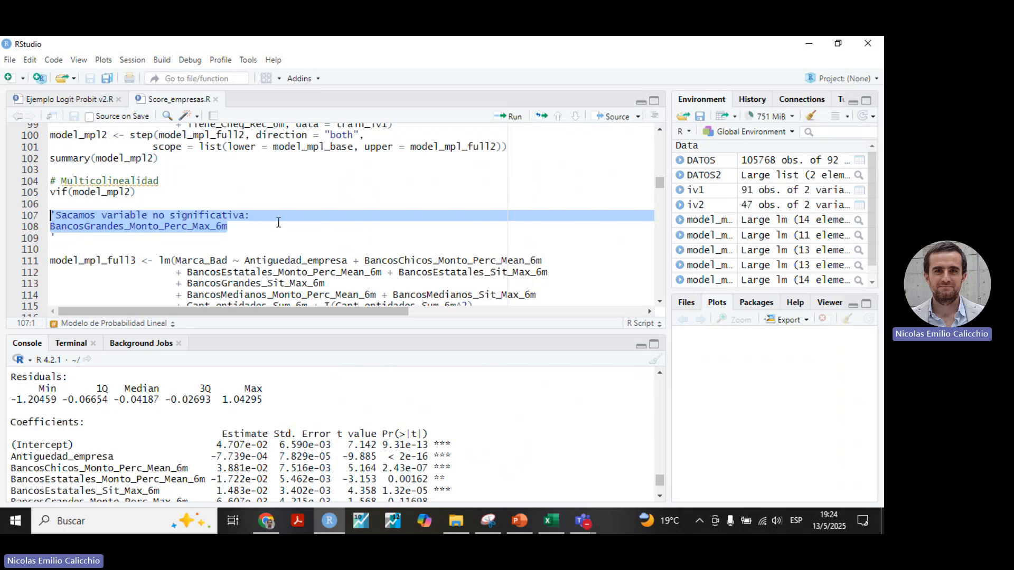
scroll(278, 222, "down", 4)
scroll(333, 216, "up", 6)
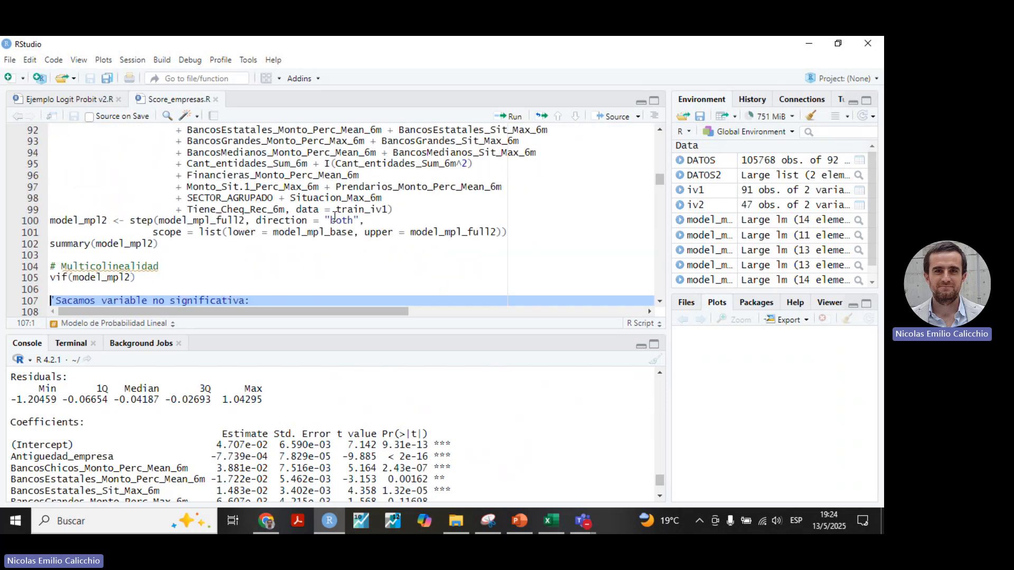
scroll(334, 216, "up", 3)
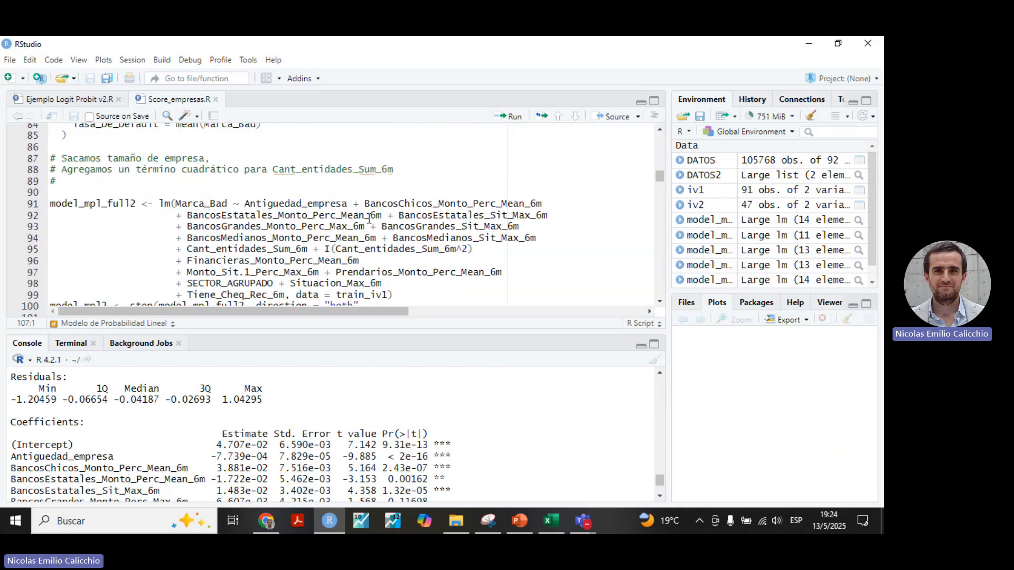
double_click(259, 227)
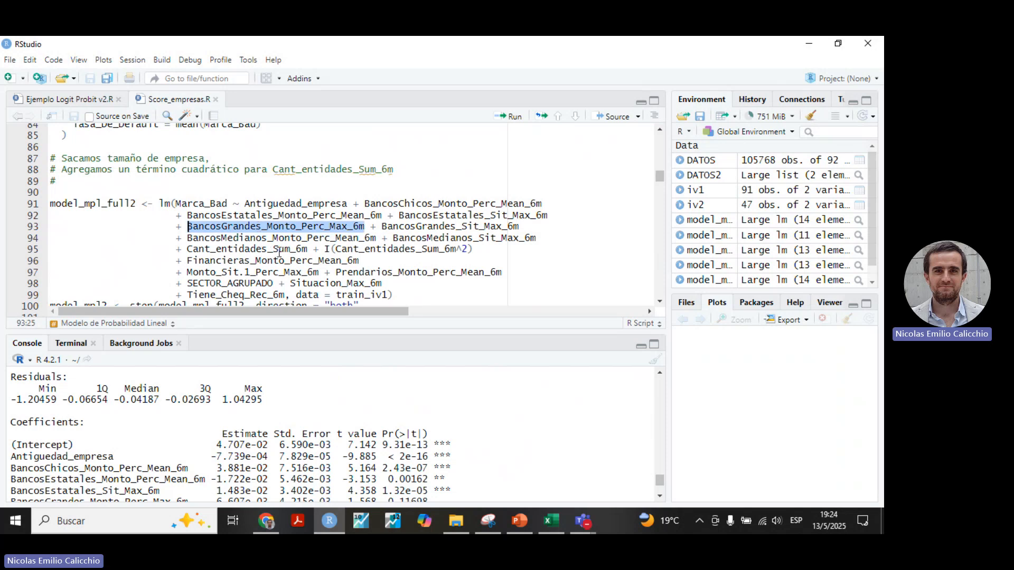
scroll(332, 420, "down", 4)
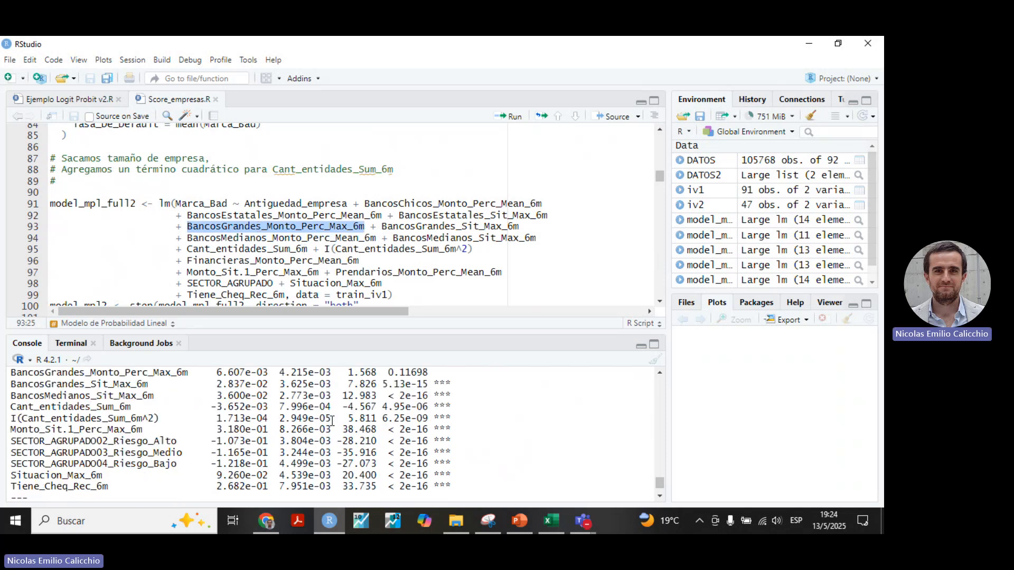
scroll(333, 420, "up", 2)
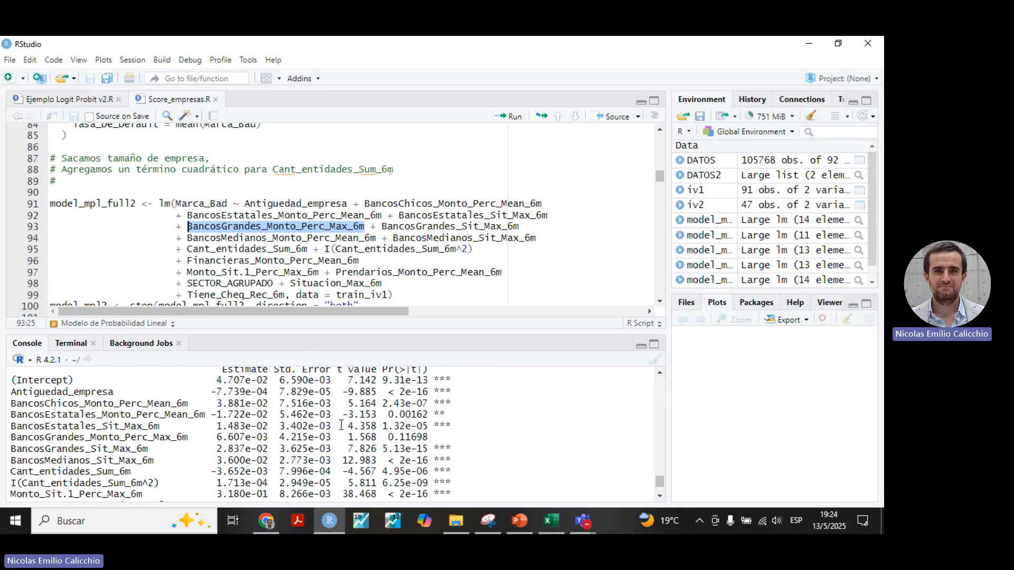
scroll(342, 428, "down", 2)
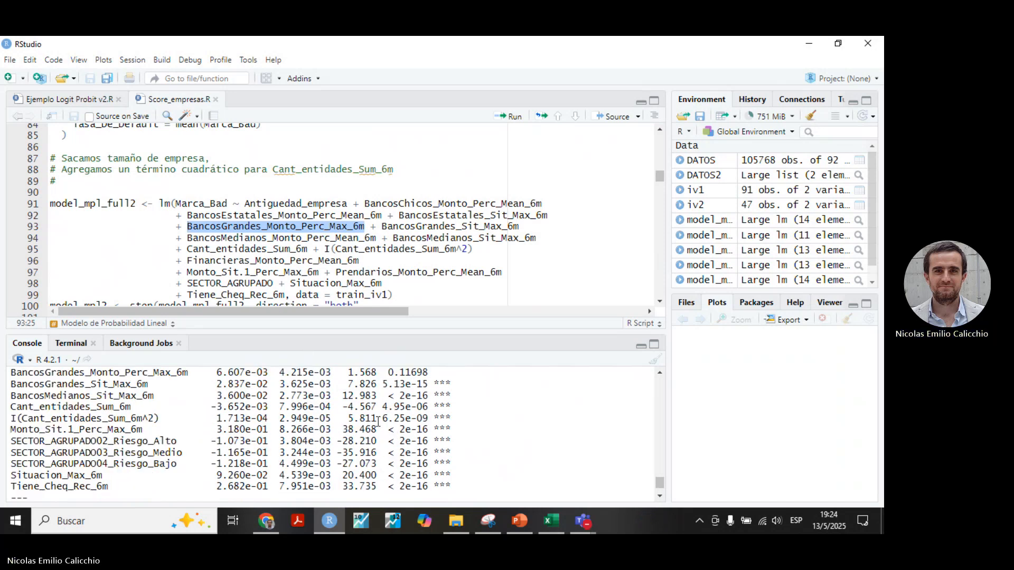
scroll(497, 239, "down", 4)
scroll(496, 239, "down", 3)
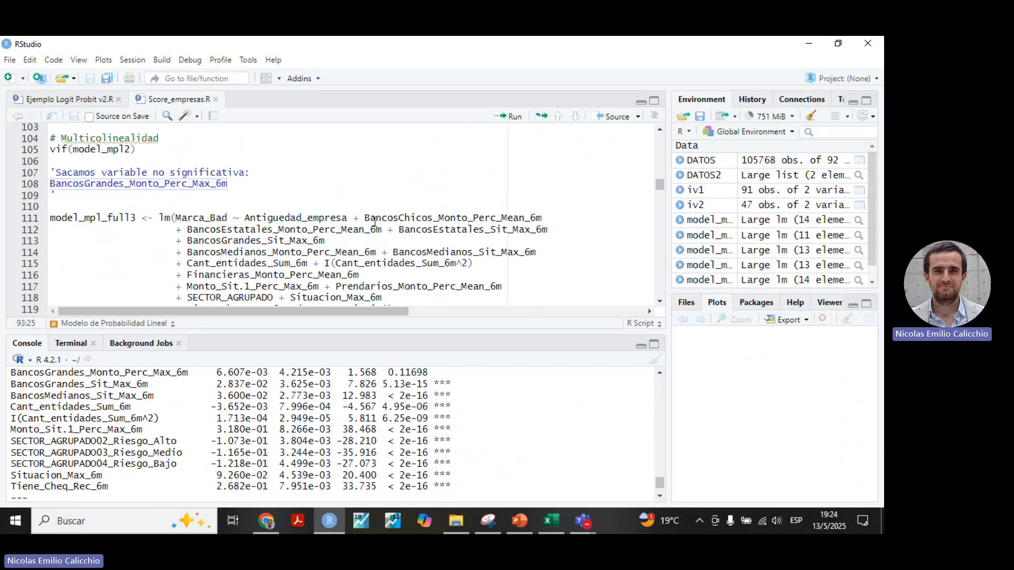
Run the lm statement that fits model_mpl_full3 without BancosGrandes_Monto_Perc_Max_6m on train_iv1.
left_click_drag(353, 218, 473, 263)
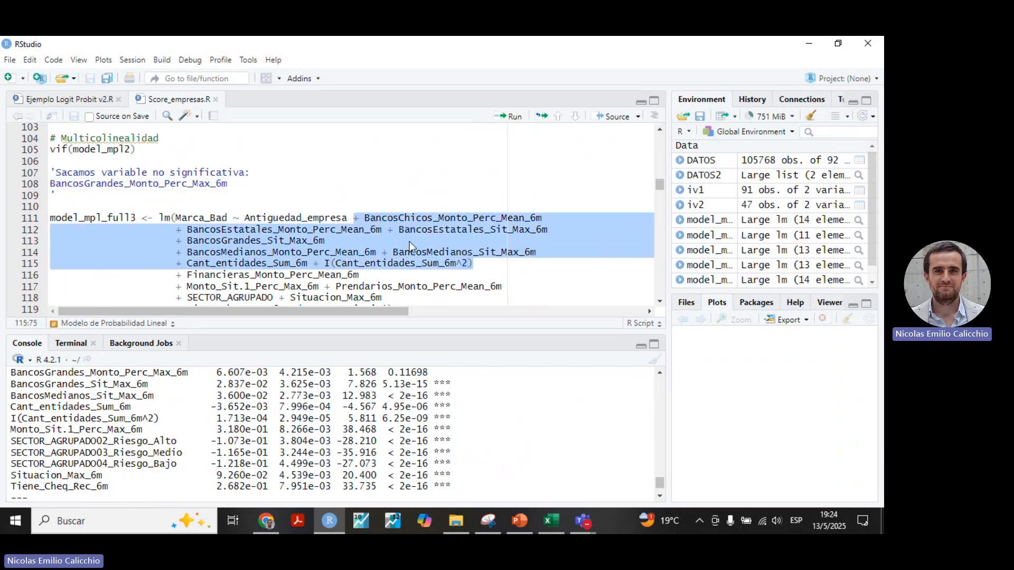
scroll(392, 231, "up", 2)
scroll(392, 230, "down", 2)
left_click(51, 218)
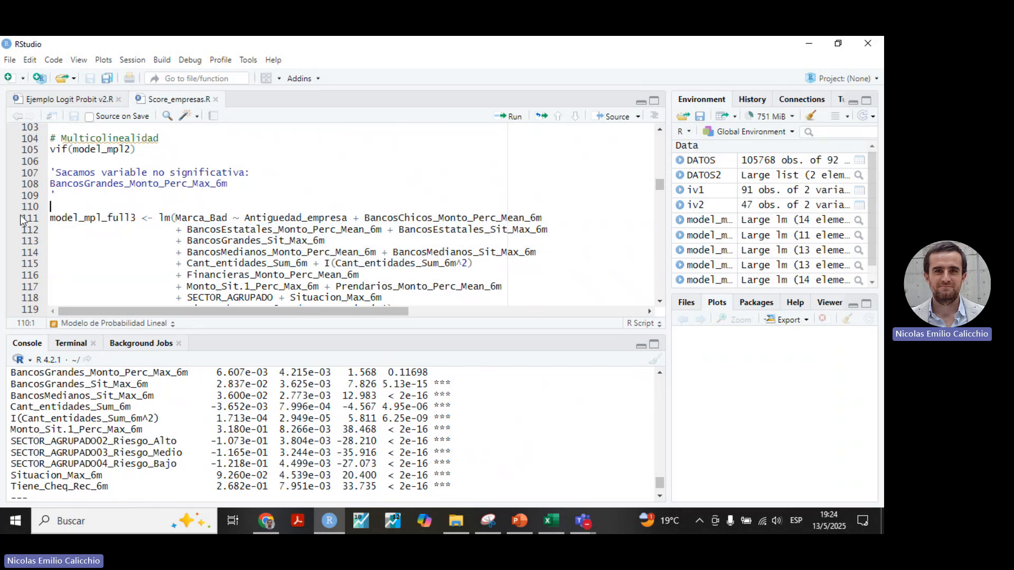
left_click(510, 116)
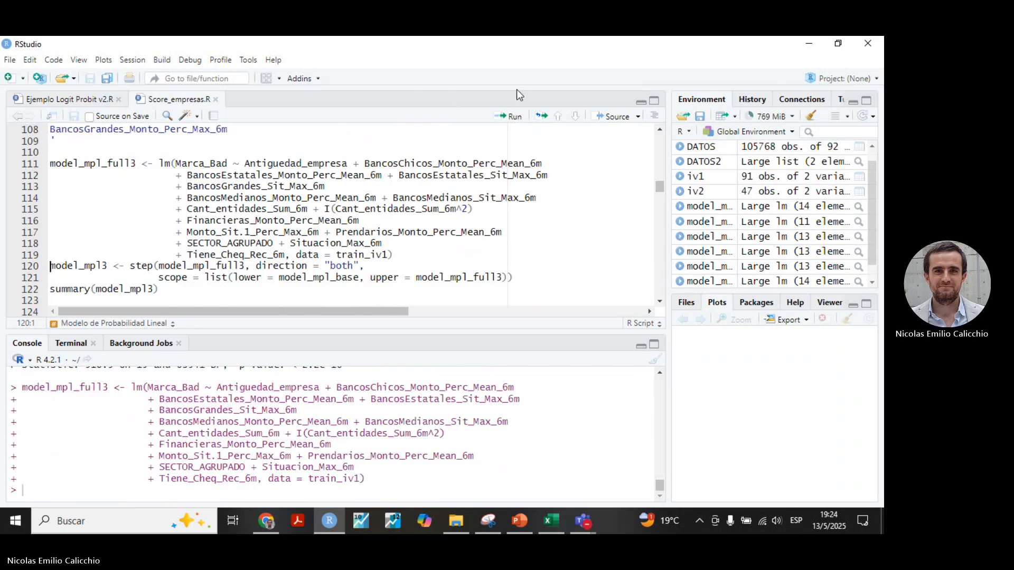
Run the stepwise selection in direction "both" to create model_mpl3 from model_mpl_full3, and print summary(model_mpl3) in an enlarged console.
left_click(513, 117)
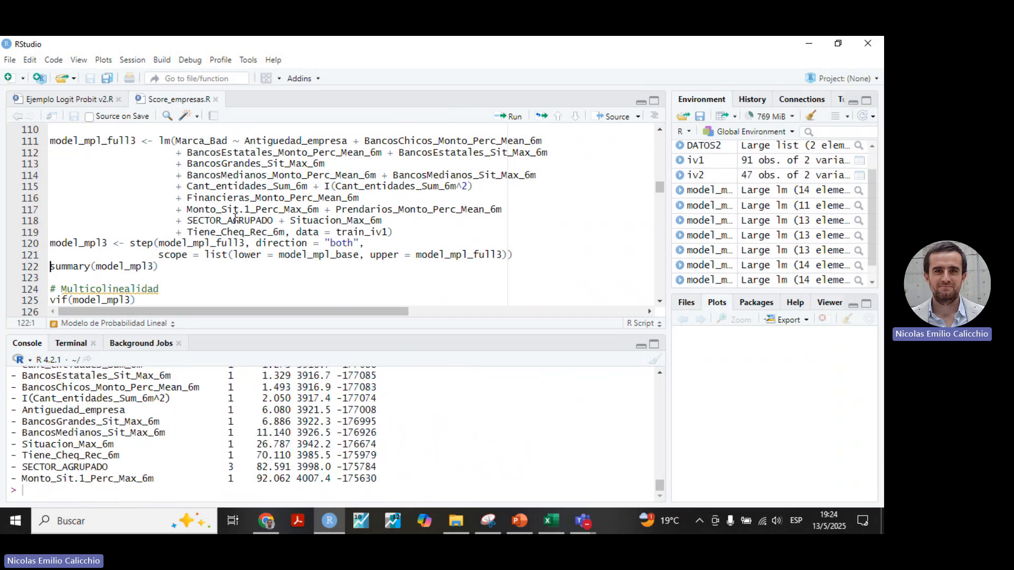
left_click(515, 117)
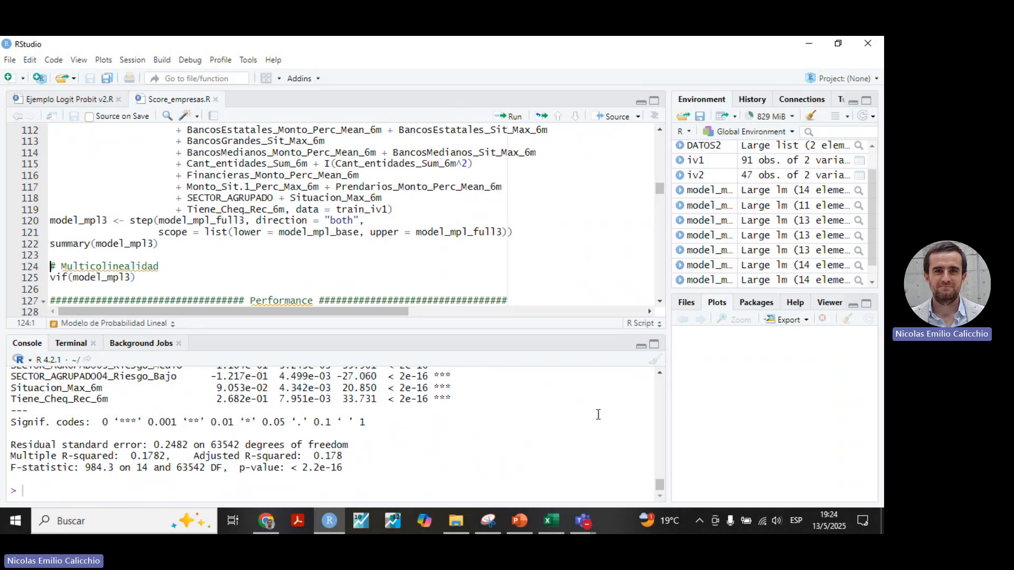
left_click(655, 345)
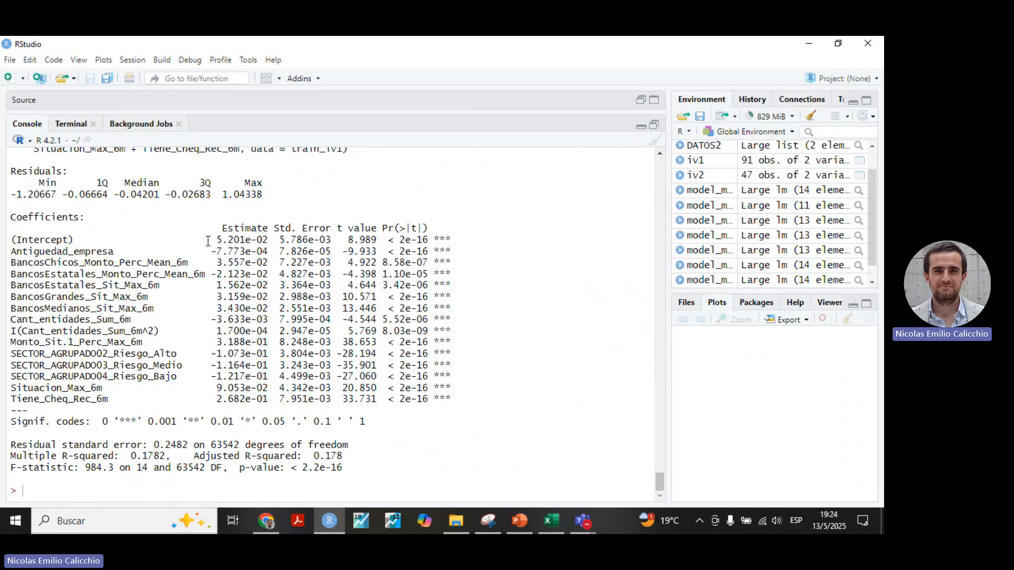
Examine the coefficient signs of Antiguedad_empresa and the BancosChicos, BancosEstatales, BancosGrandes and BancosMedianos variables in the model_mpl3 summary.
left_click_drag(212, 252, 270, 252)
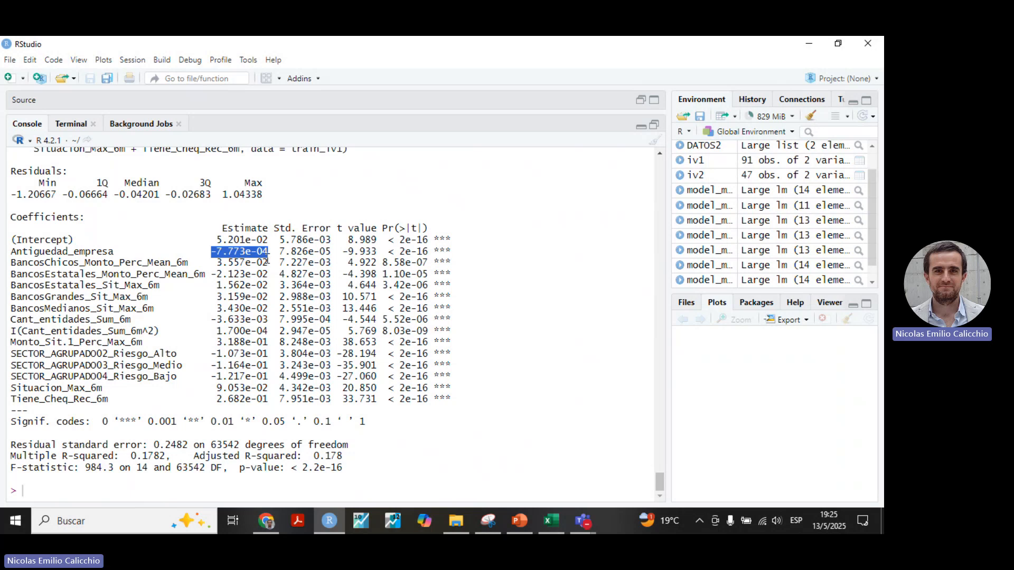
left_click_drag(269, 262, 219, 263)
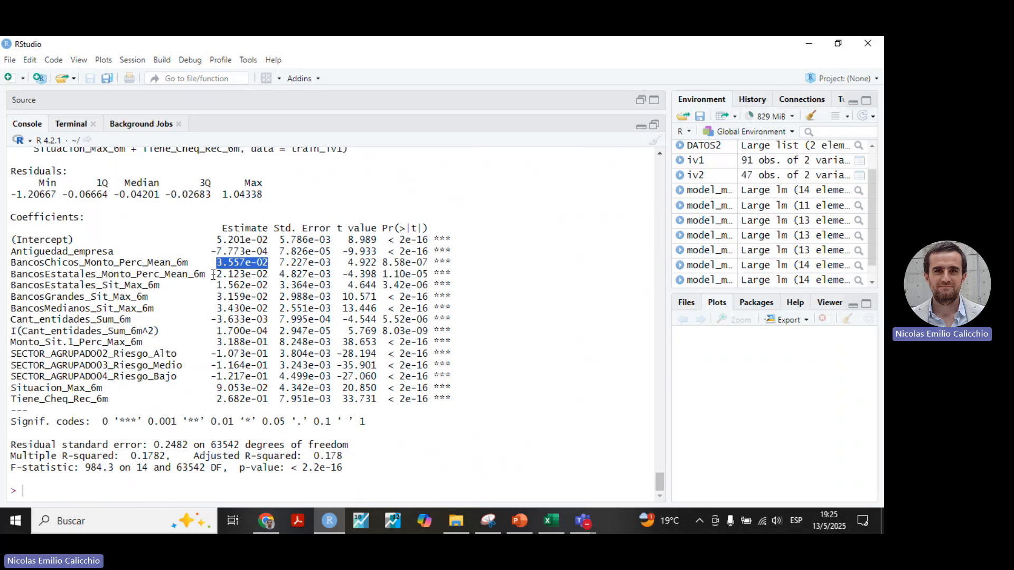
left_click_drag(212, 275, 274, 272)
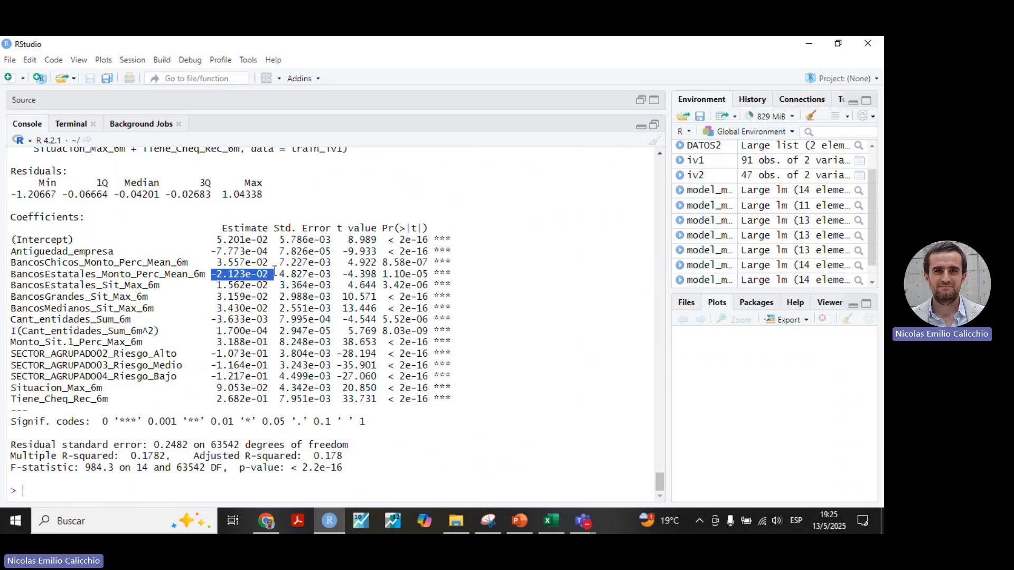
left_click_drag(274, 272, 275, 275)
double_click(72, 273)
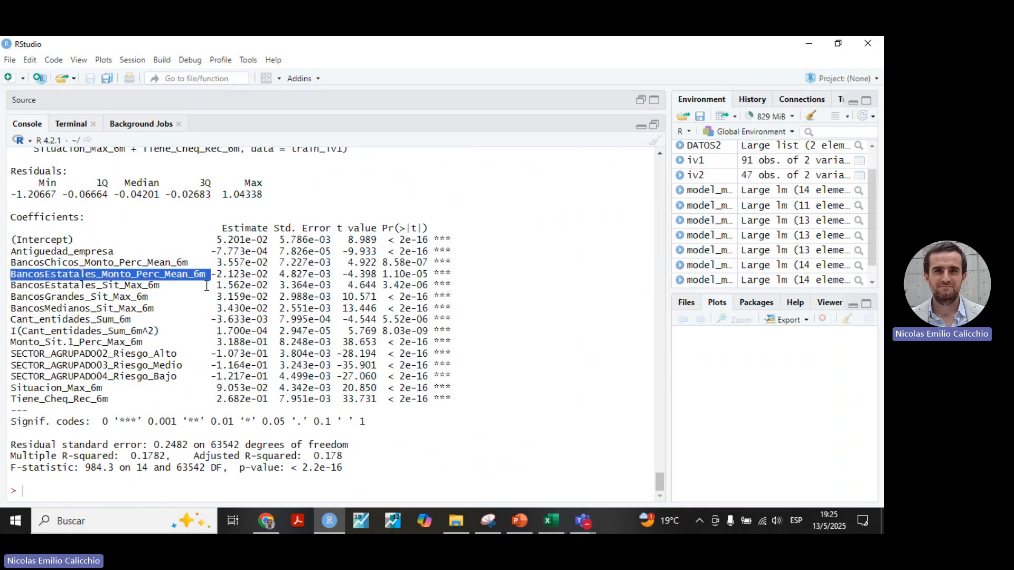
left_click_drag(212, 286, 269, 284)
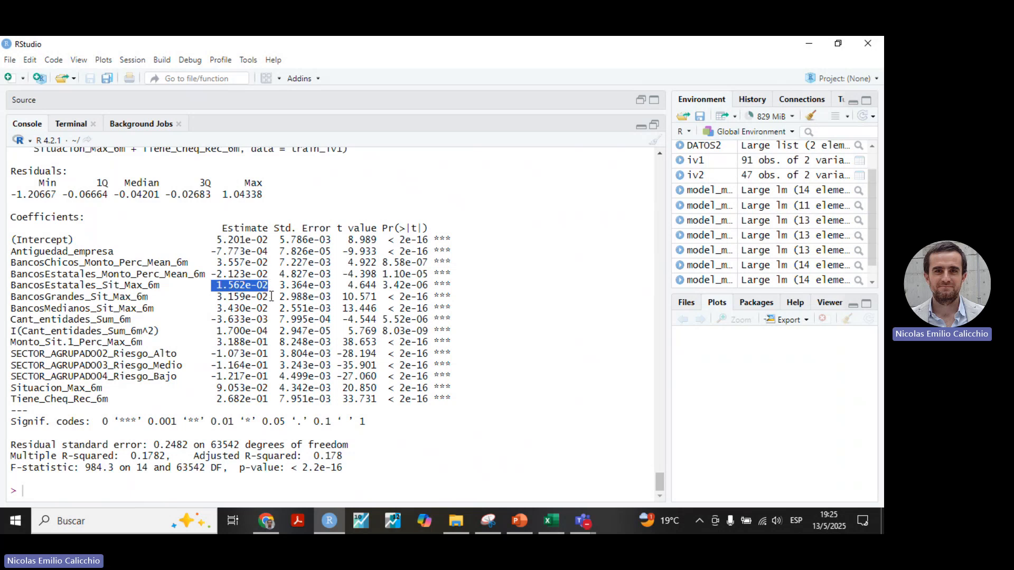
left_click_drag(272, 299, 219, 294)
left_click_drag(275, 309, 205, 309)
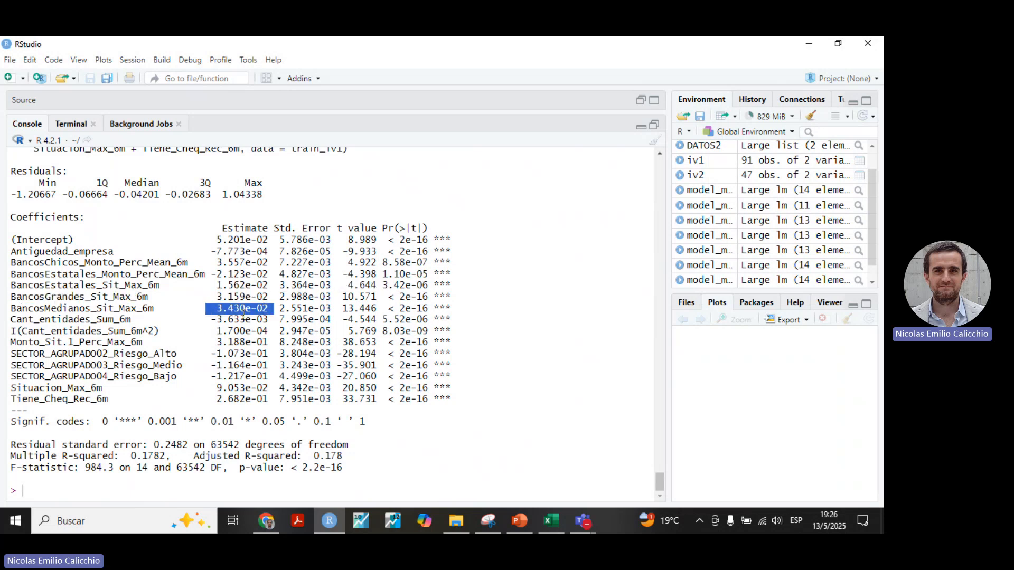
Examine the estimates for both Cant_entidades_Sum_6m terms, Monto_Sit.1_Perc_Max_6m, the SECTOR_AGRUPADO levels, Situacion_Max_6m and Tiene_Cheq_Rec_6m.
left_click_drag(274, 320, 214, 315)
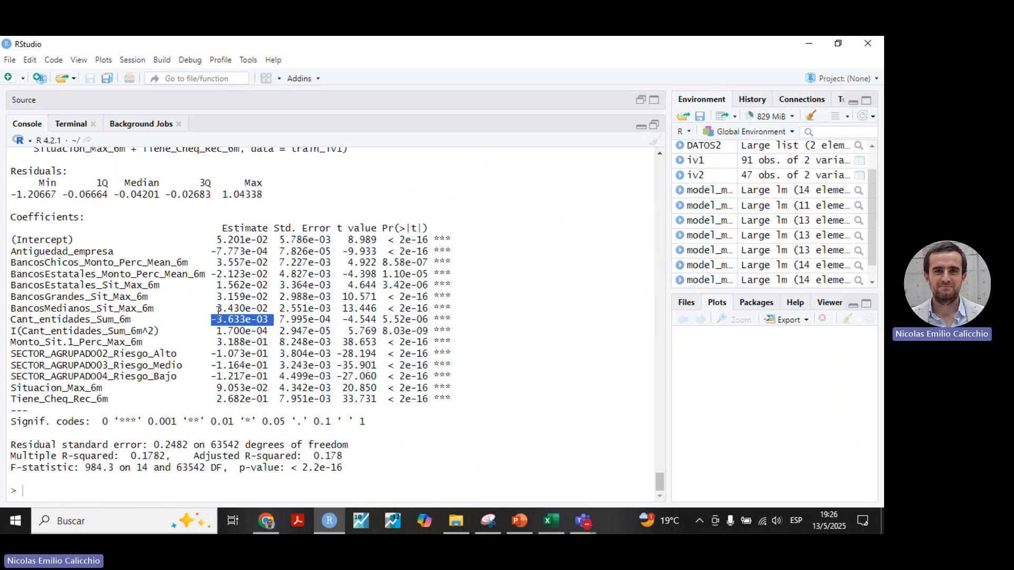
left_click_drag(216, 331, 10, 319)
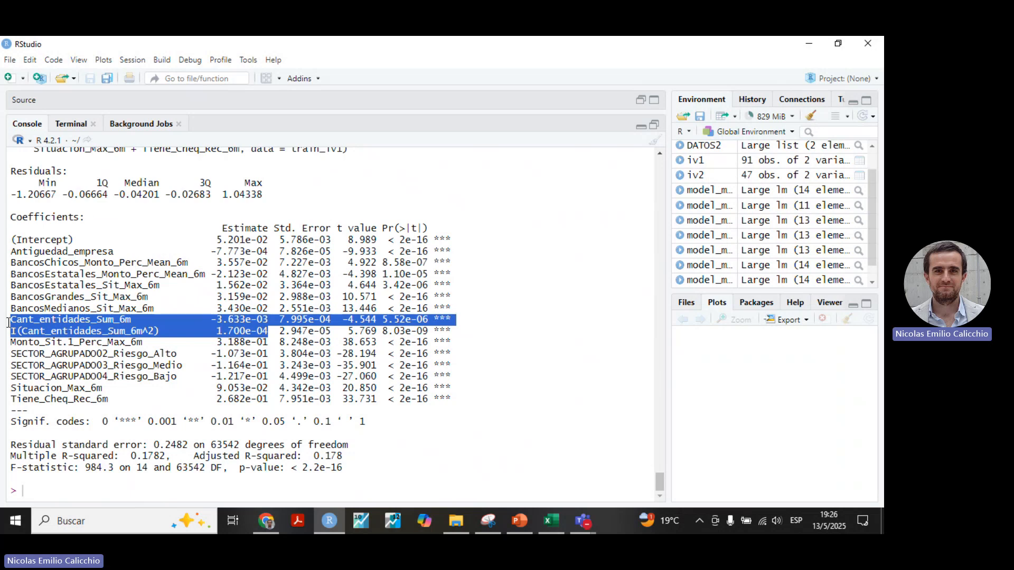
left_click(215, 356)
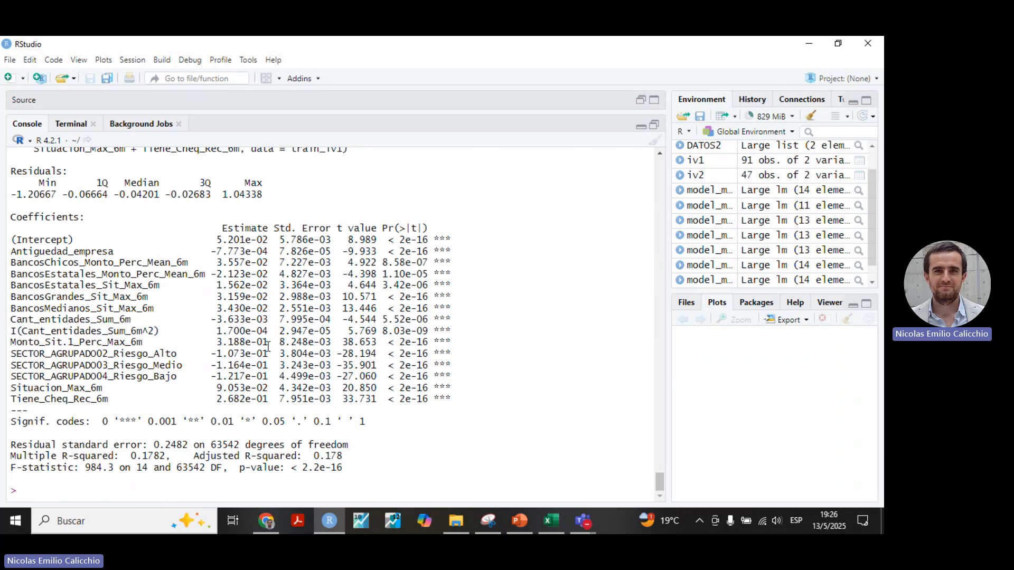
left_click_drag(274, 341, 218, 341)
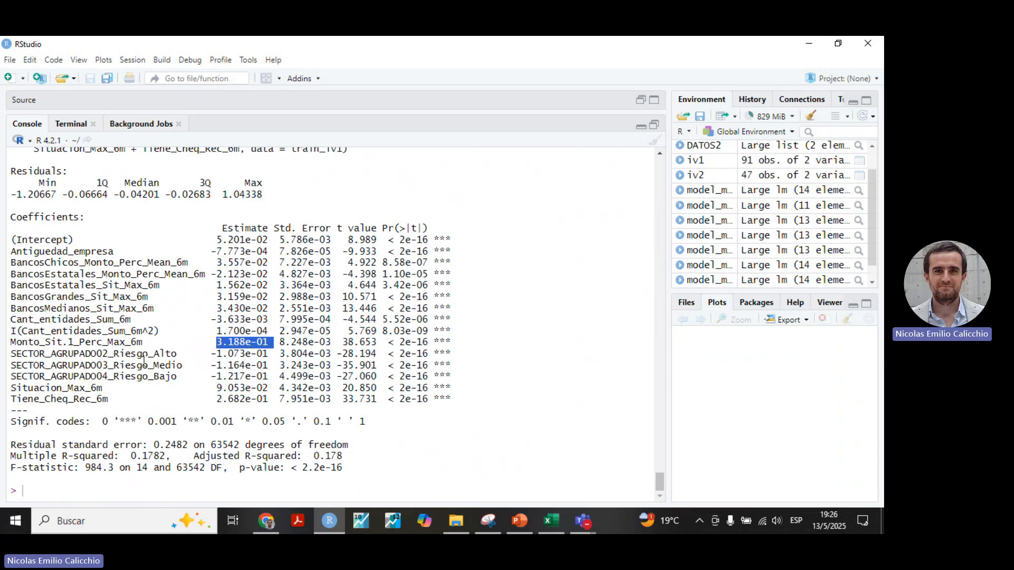
left_click_drag(10, 353, 470, 376)
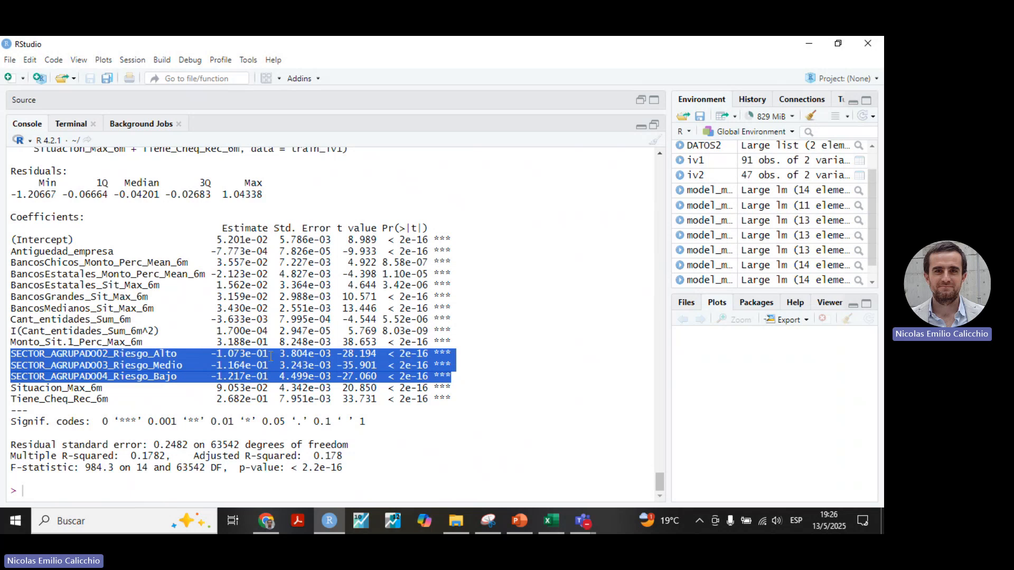
left_click_drag(273, 354, 210, 354)
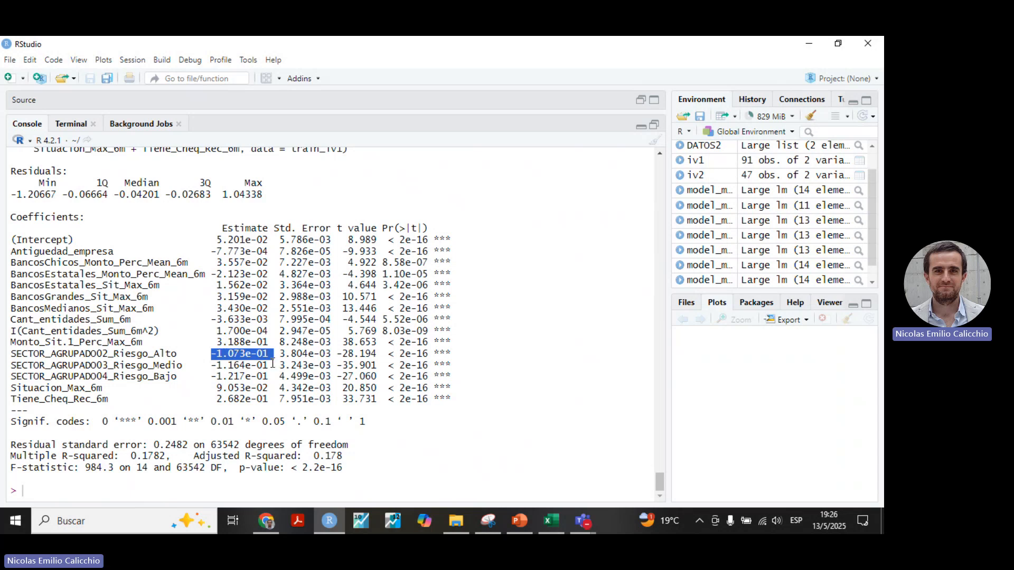
left_click_drag(269, 364, 211, 365)
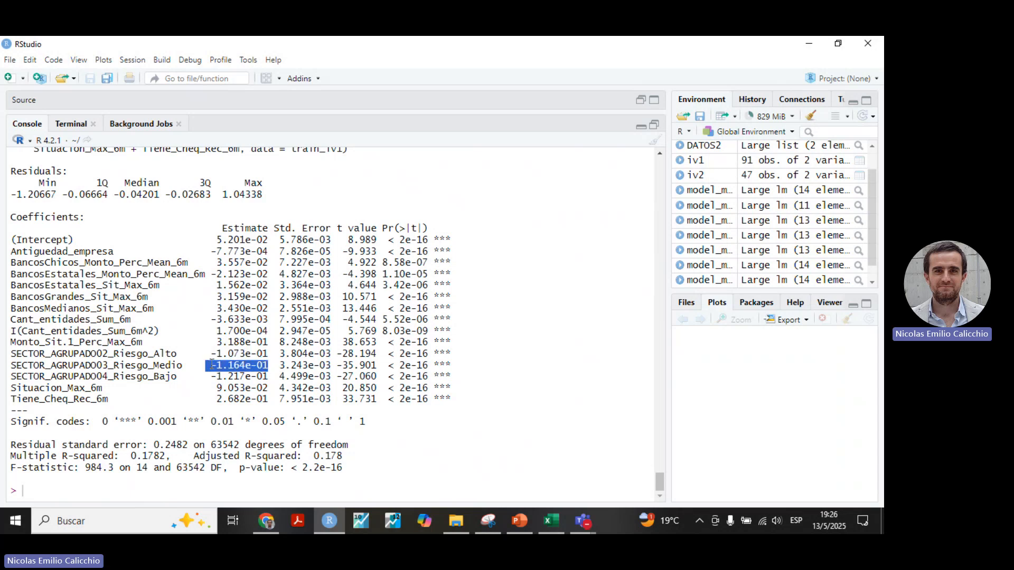
left_click_drag(269, 377, 209, 380)
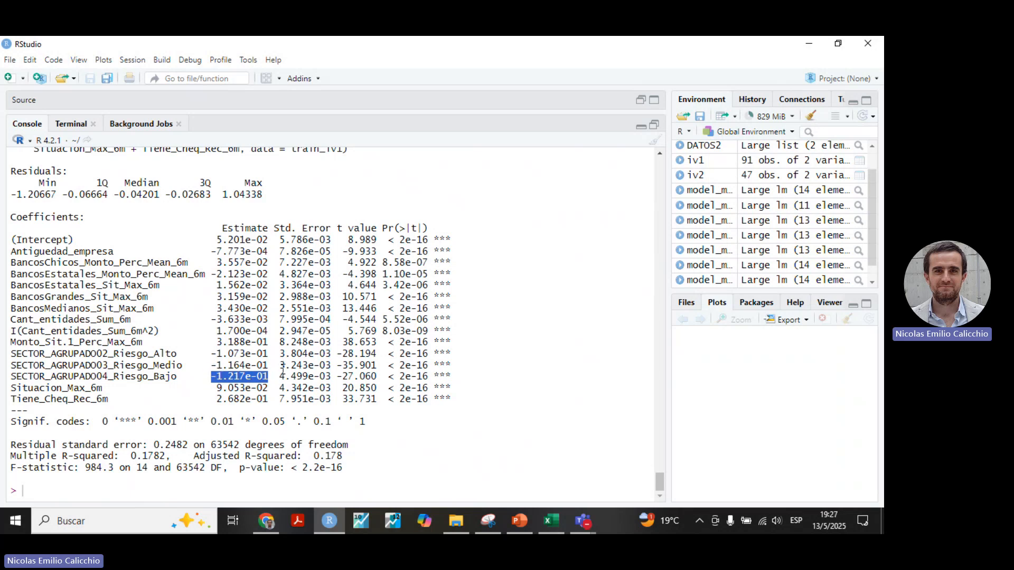
left_click_drag(273, 387, 217, 388)
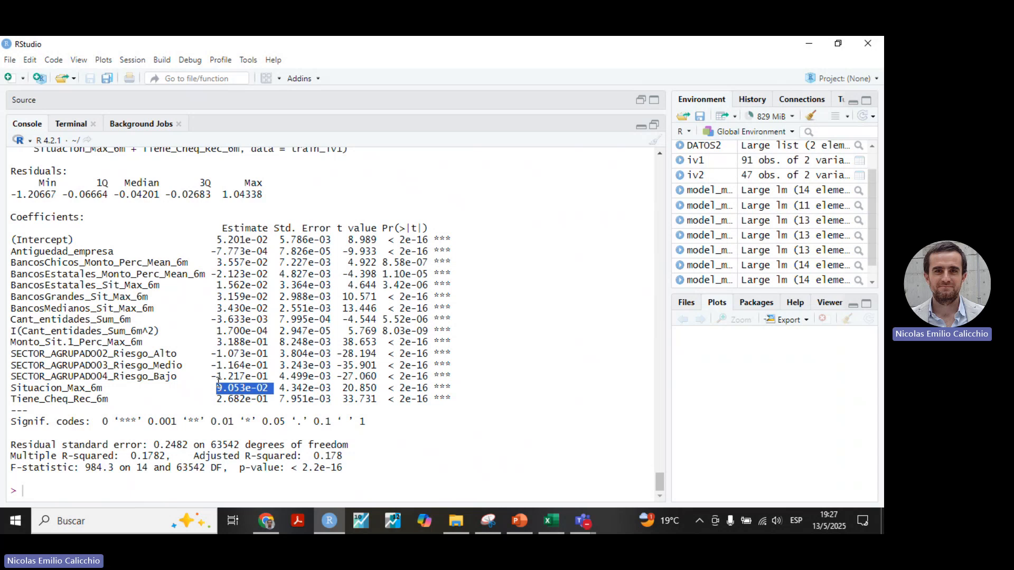
left_click(269, 402)
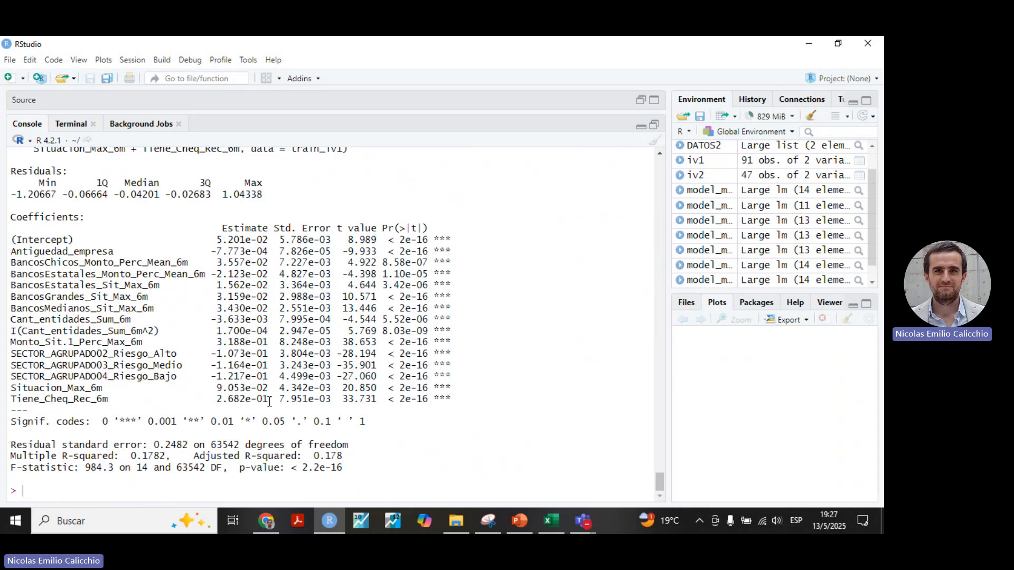
left_click_drag(270, 402, 218, 403)
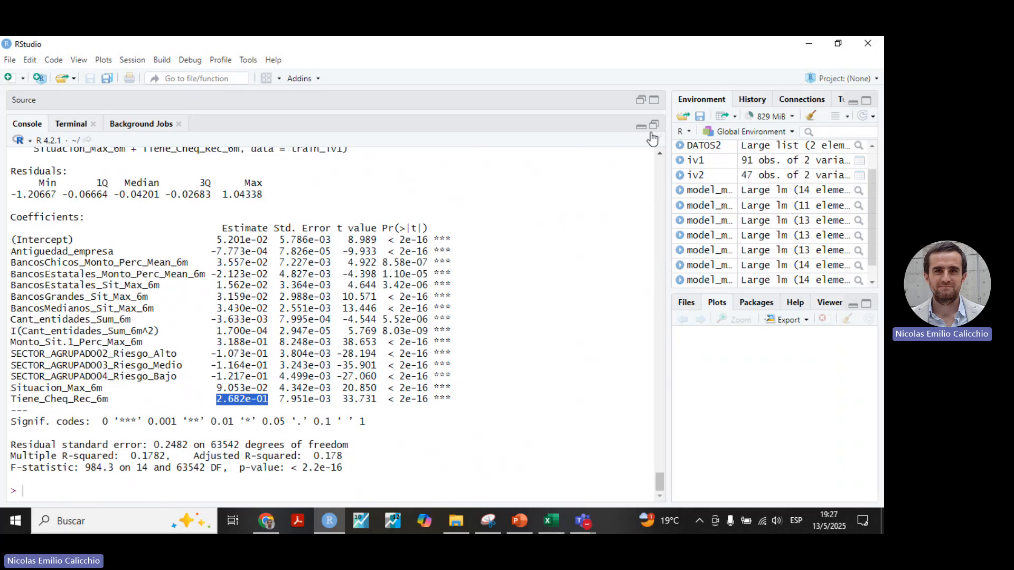
Restore the script view and run vif(model_mpl3) to check the final model for multicollinearity.
left_click(654, 125)
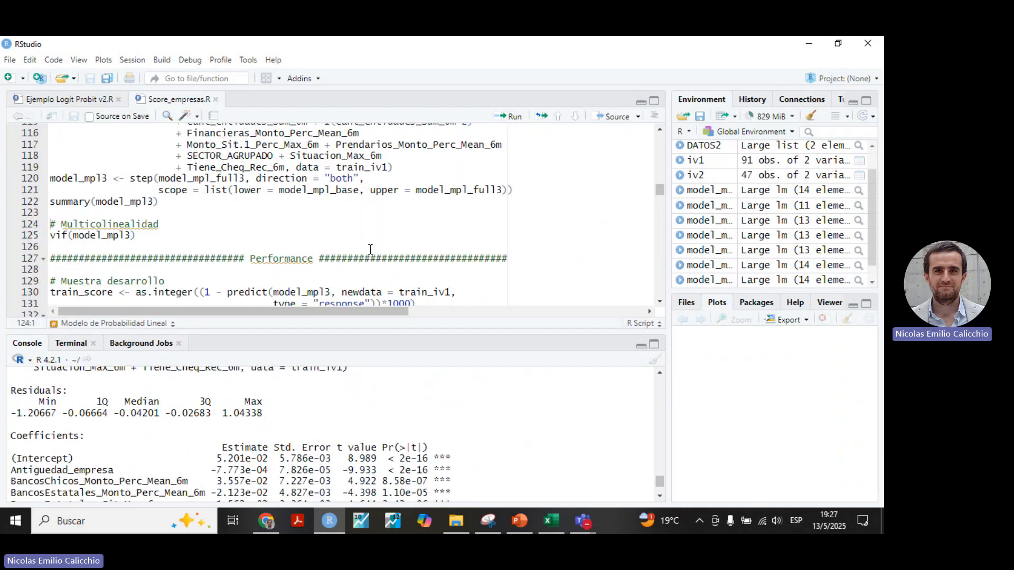
scroll(370, 249, "up", 3)
scroll(369, 245, "down", 3)
left_click(165, 235)
left_click(508, 116)
Examine the VIF values of Cant_entidades_Sum_6m and its quadratic term in the enlarged console, and return to the script.
left_click(654, 345)
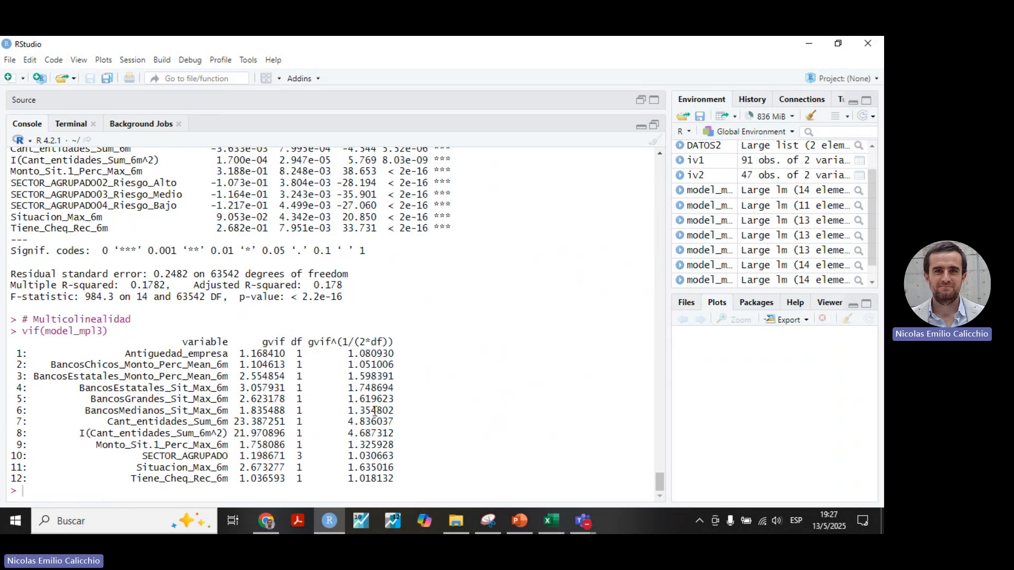
left_click_drag(404, 430, 8, 422)
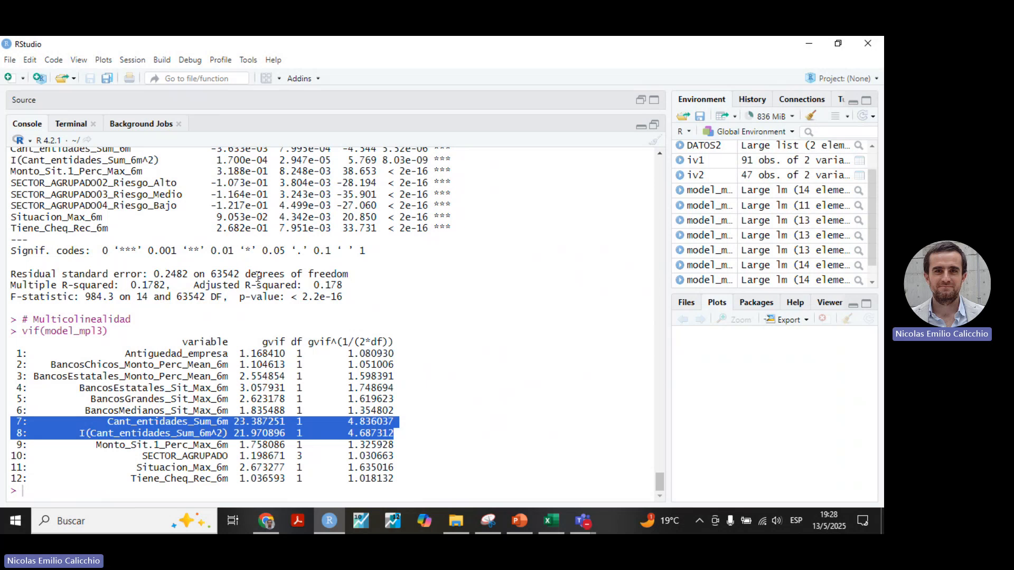
left_click(655, 125)
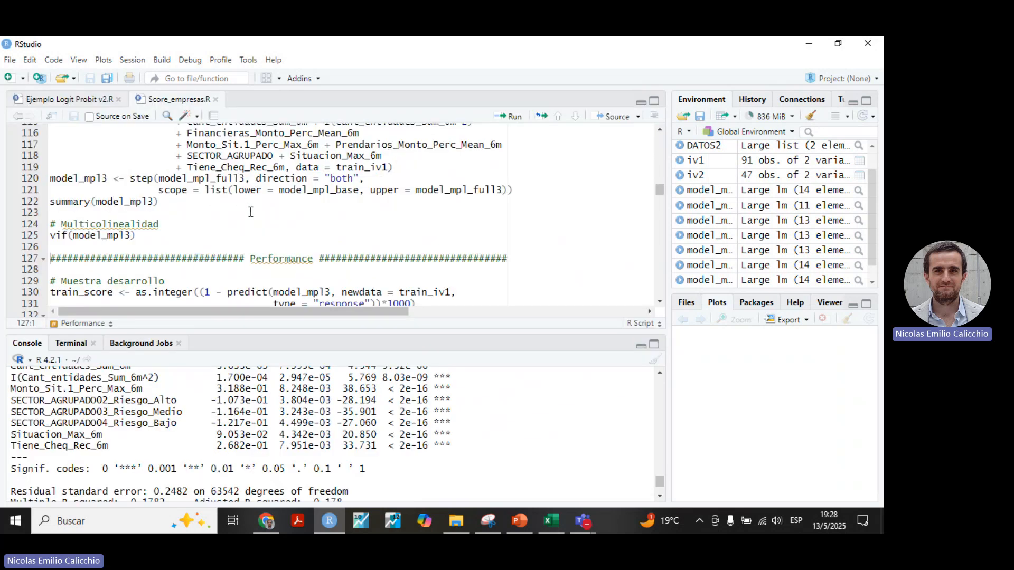
scroll(250, 211, "down", 2)
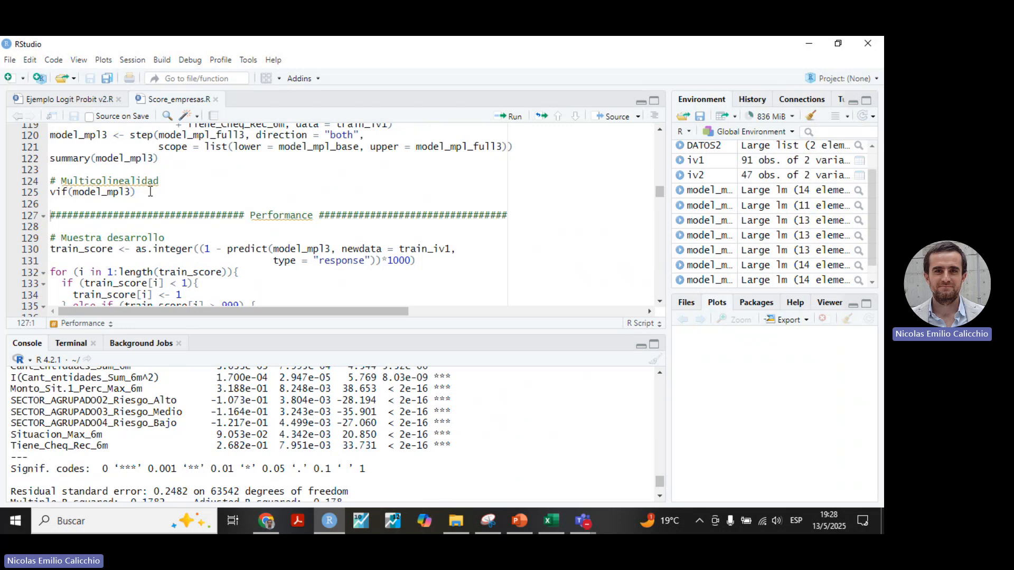
left_click(148, 191)
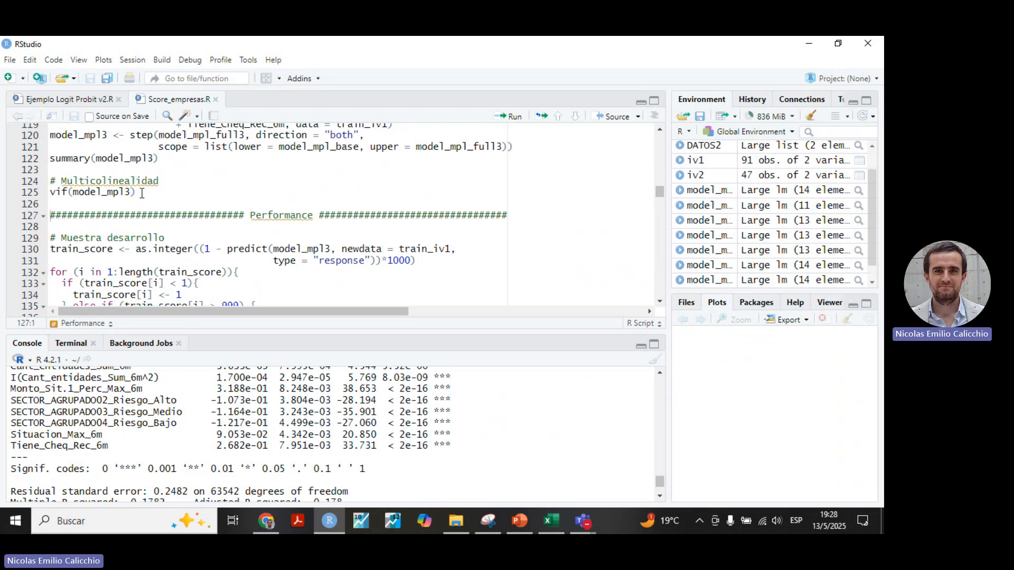